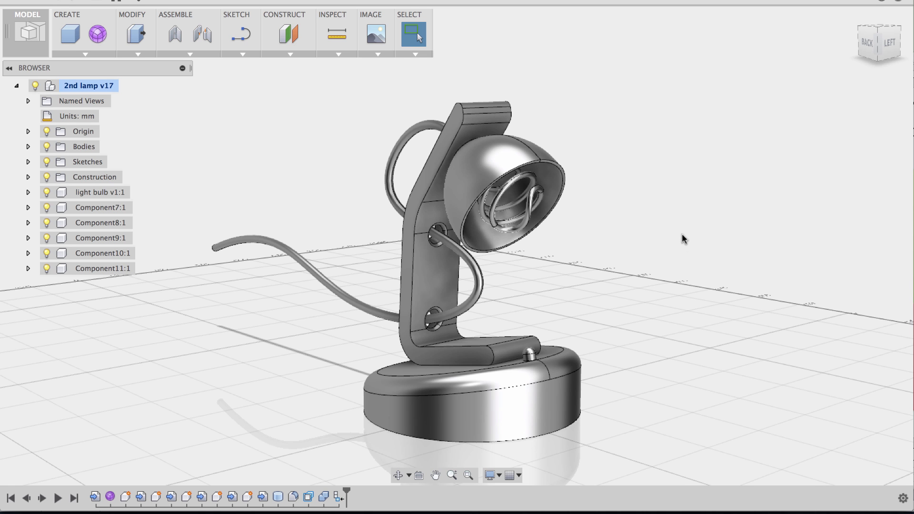
# Orbit the lamp to a left/front view so the bulb inside the shade shows.
pyautogui.keyDown('shift'); pyautogui.moveTo(700, 238); pyautogui.dragTo(639, 238, button='middle'); pyautogui.keyUp('shift')
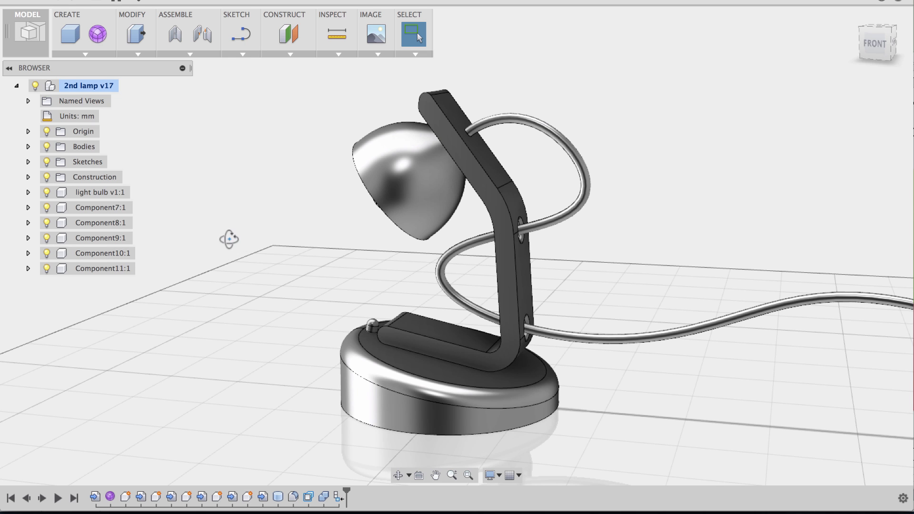
pyautogui.keyDown('shift'); pyautogui.moveTo(229, 239); pyautogui.dragTo(292, 238, button='middle'); pyautogui.keyUp('shift')
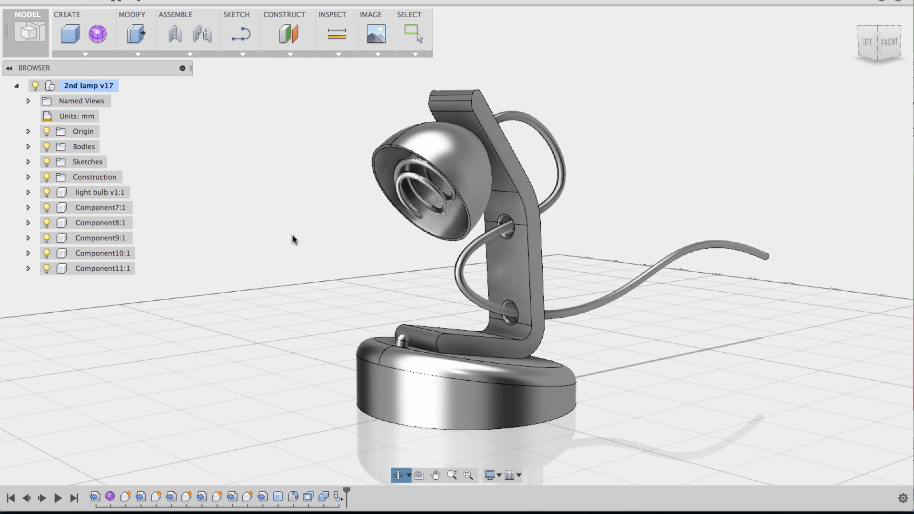
# Bring up the Appearance library from the marking menu and pan the lamp left, clear of the panel.
pyautogui.rightClick(251, 203)
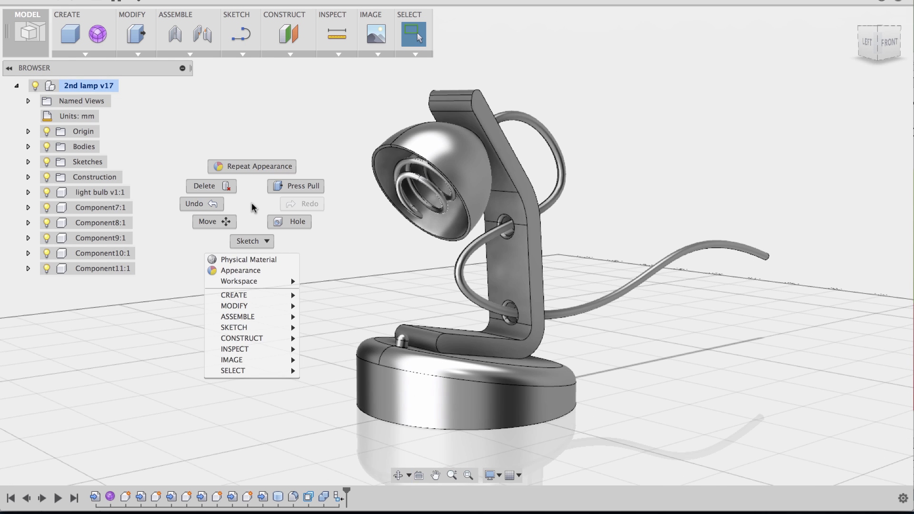
pyautogui.click(247, 271)
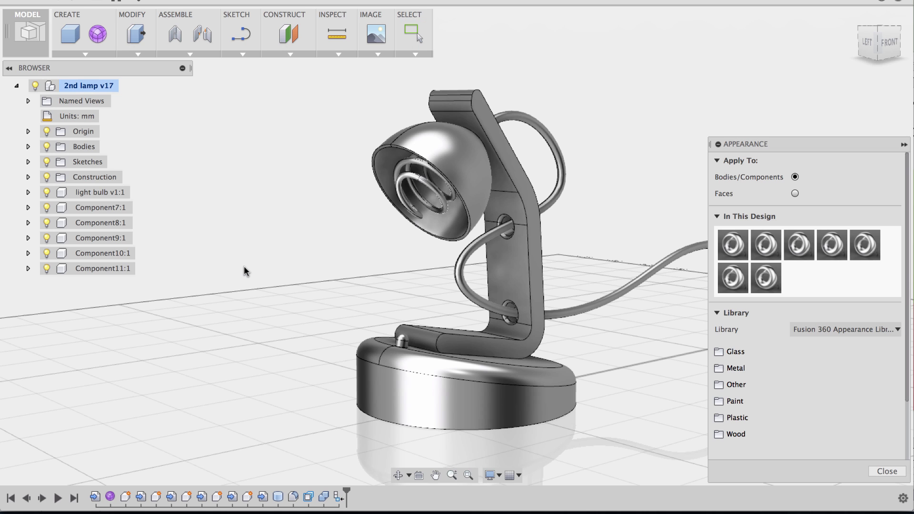
pyautogui.moveTo(271, 276)
pyautogui.mouseDown(button='middle')
pyautogui.moveTo(258, 277)
pyautogui.moveTo(265, 267)
pyautogui.mouseUp(button='middle')
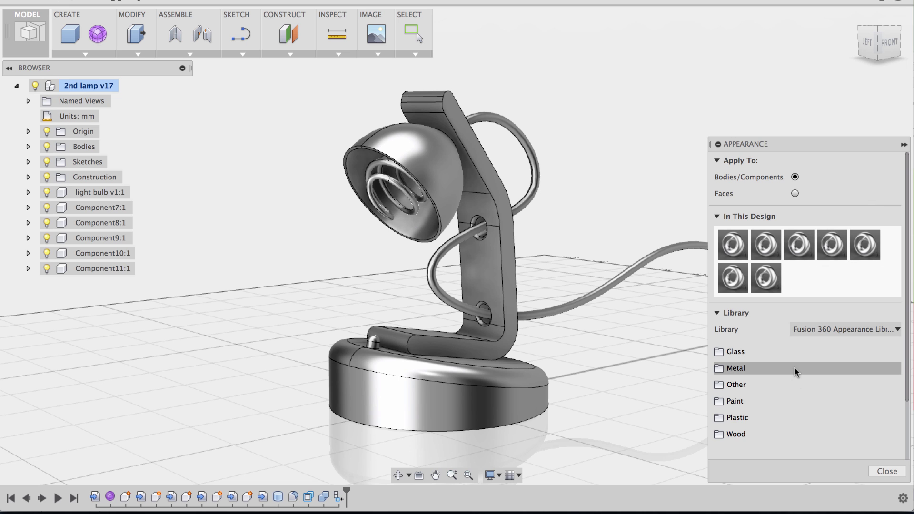
pyautogui.moveTo(609, 373); pyautogui.dragTo(577, 382, button='middle')
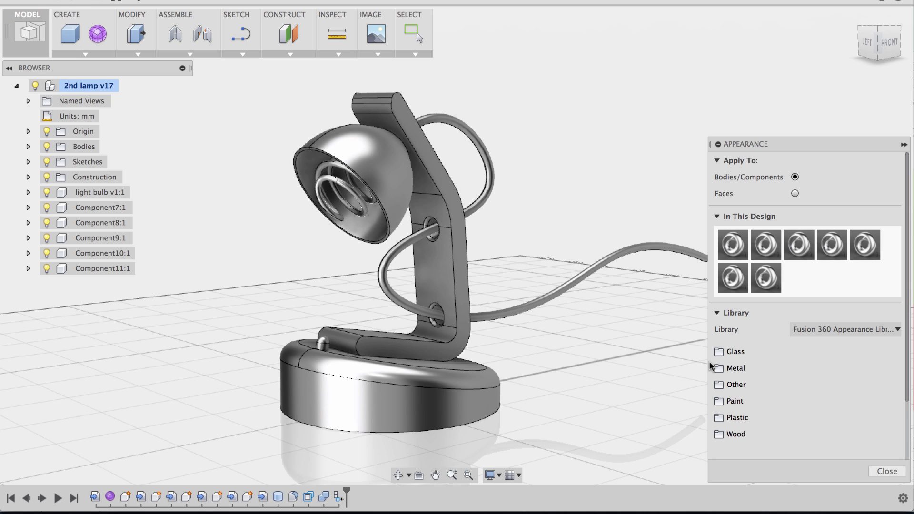
# Apply Other > Rubber > Rubber, Soft to the lamp's power cord.
pyautogui.click(739, 385)
pyautogui.scroll(-3, 740, 386)
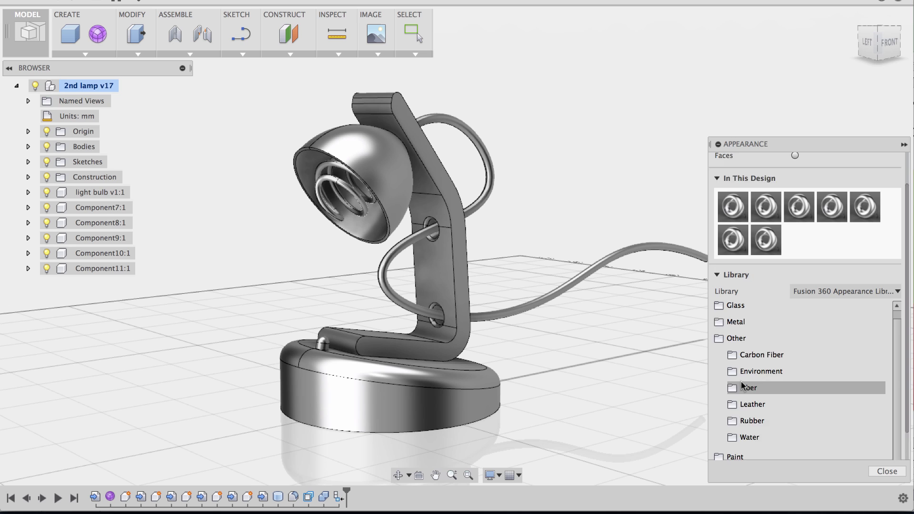
pyautogui.click(752, 386)
pyautogui.scroll(-5, 781, 353)
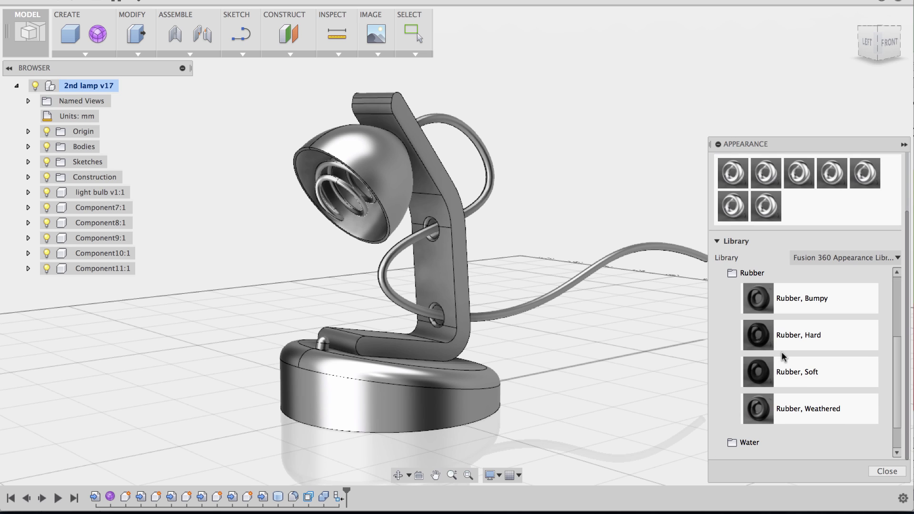
pyautogui.moveTo(781, 368); pyautogui.dragTo(585, 275)
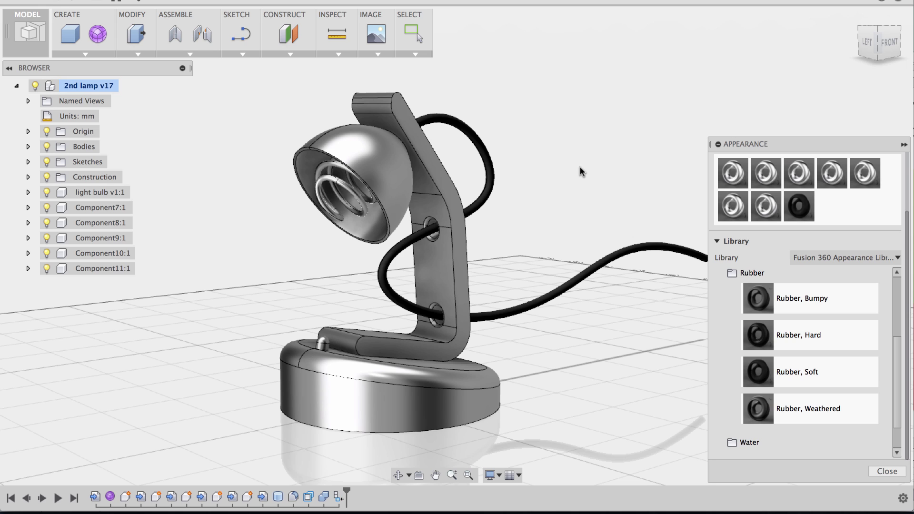
pyautogui.scroll(3, 829, 238)
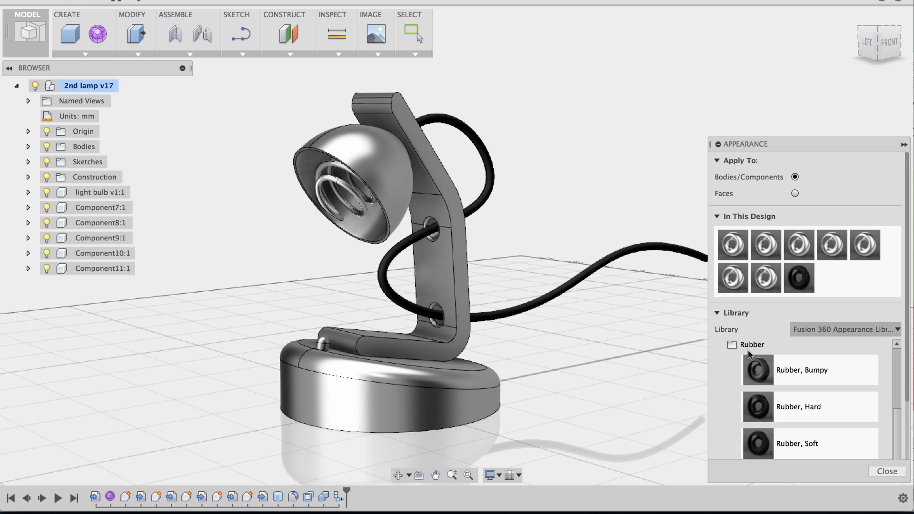
pyautogui.scroll(5, 757, 362)
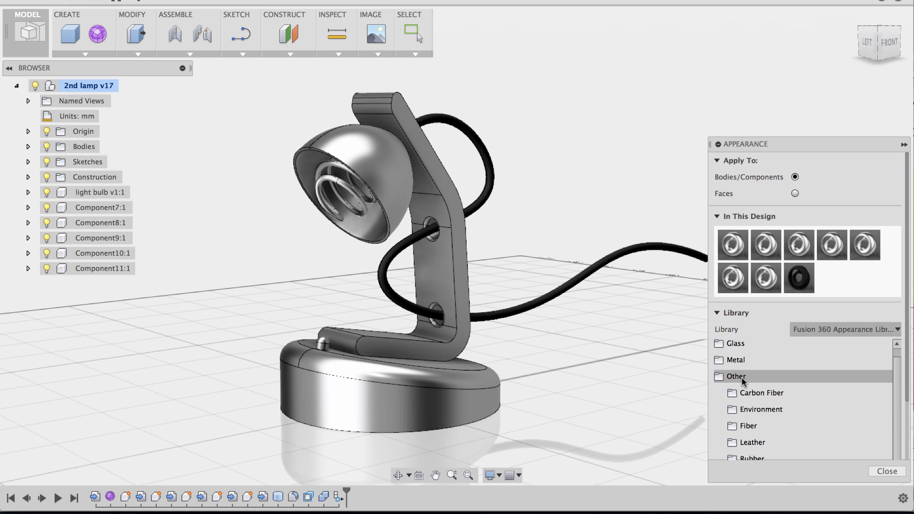
# Apply Metal > Brass > Brass, Polished to the lamp's neck.
pyautogui.click(745, 376)
pyautogui.click(741, 370)
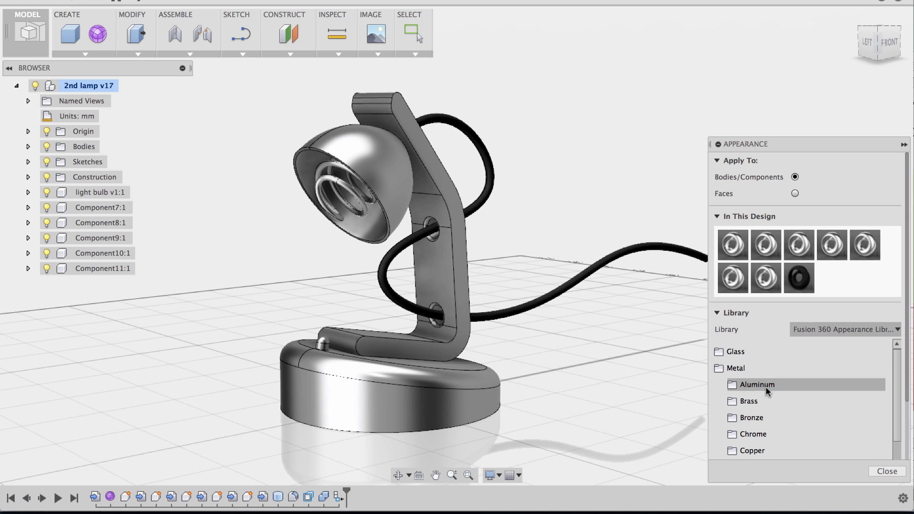
pyautogui.click(756, 401)
pyautogui.scroll(-10, 788, 384)
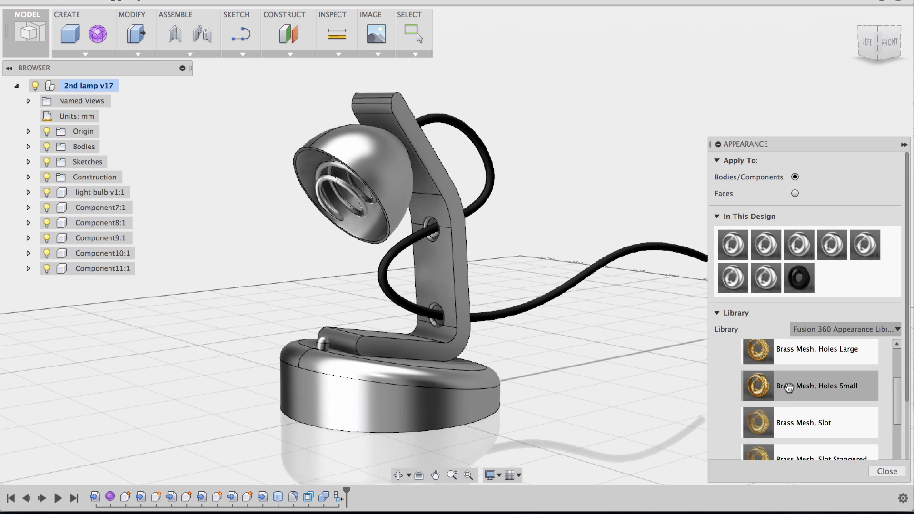
pyautogui.scroll(-1, 790, 385)
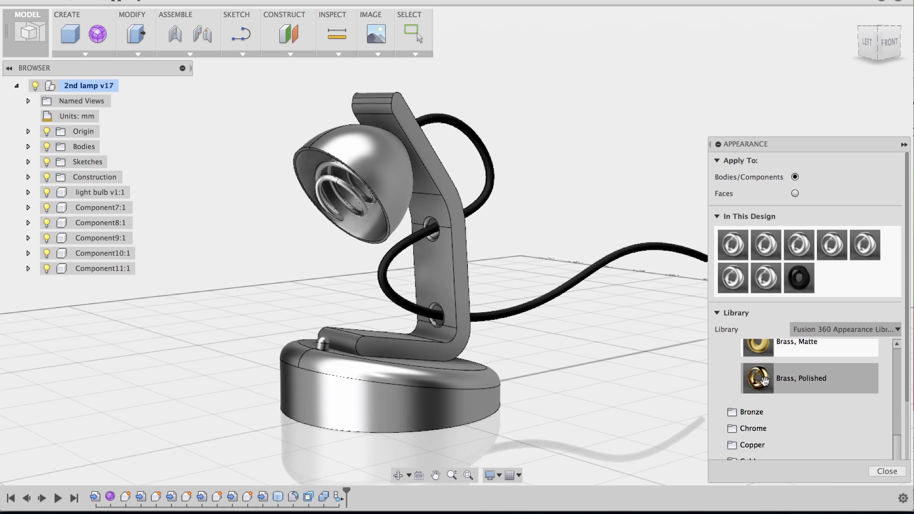
pyautogui.moveTo(762, 381); pyautogui.dragTo(450, 256)
pyautogui.scroll(10, 745, 376)
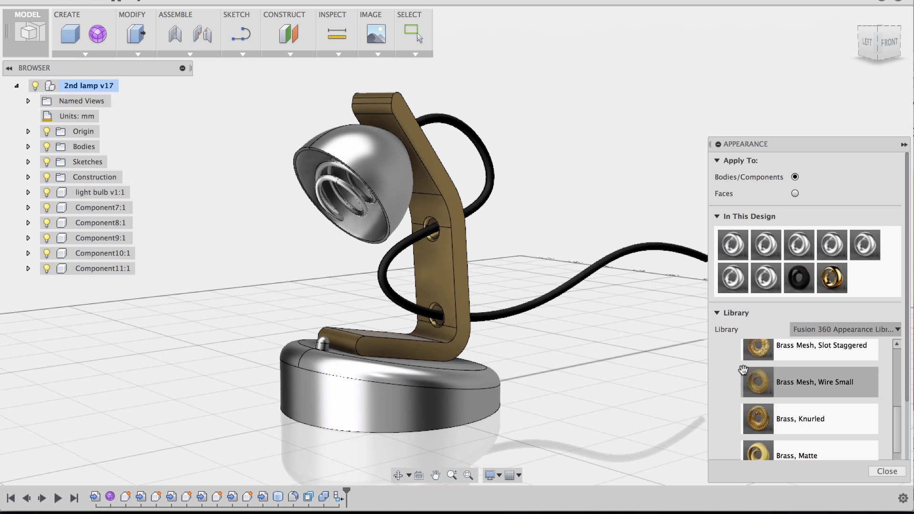
pyautogui.click(748, 401)
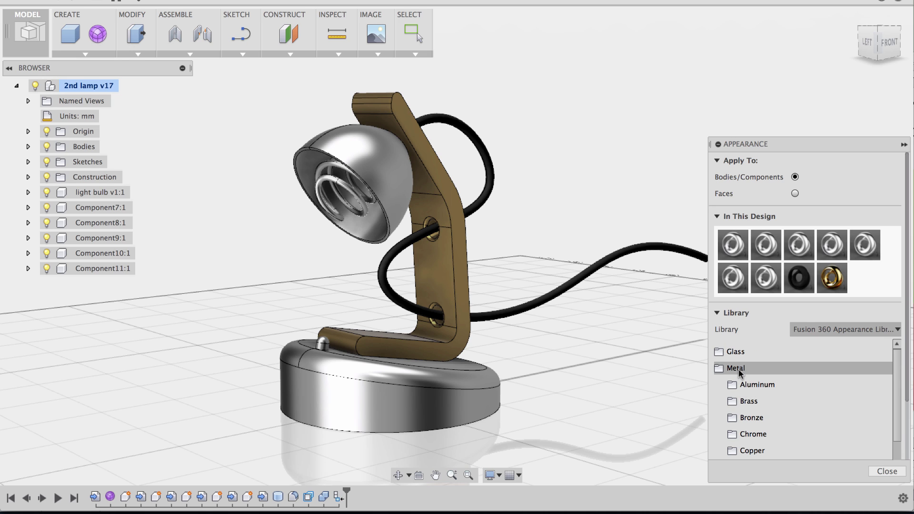
# Apply Glass > Smooth > Glass (Green) to the lamp shade.
pyautogui.click(738, 370)
pyautogui.click(735, 352)
pyautogui.click(761, 384)
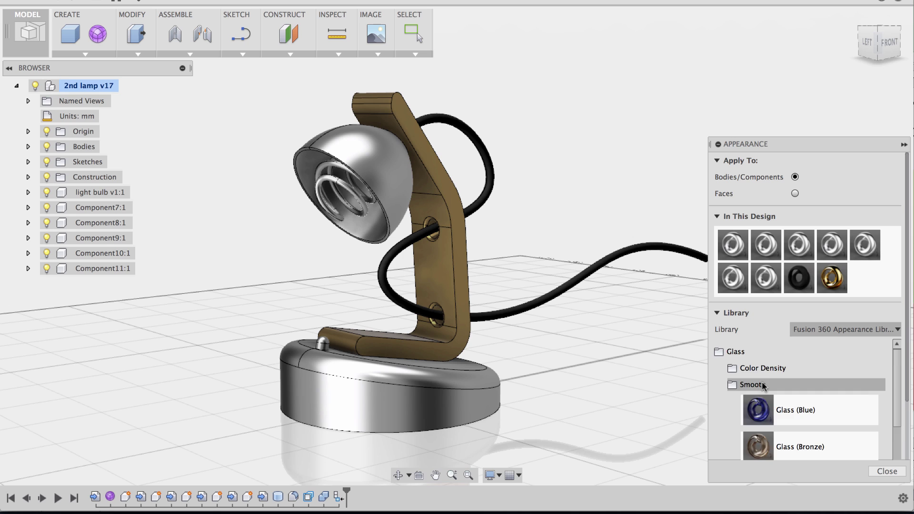
pyautogui.scroll(-4, 762, 381)
pyautogui.moveTo(776, 397); pyautogui.dragTo(382, 165)
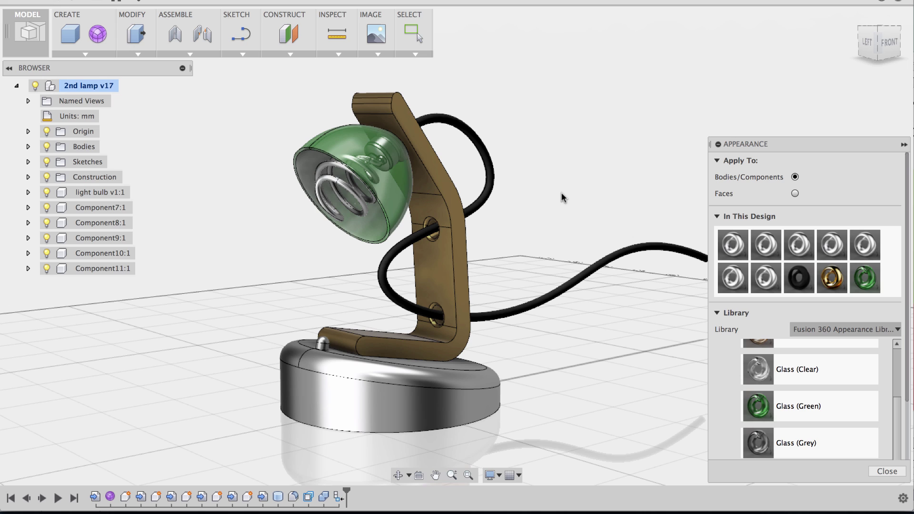
pyautogui.scroll(4, 748, 381)
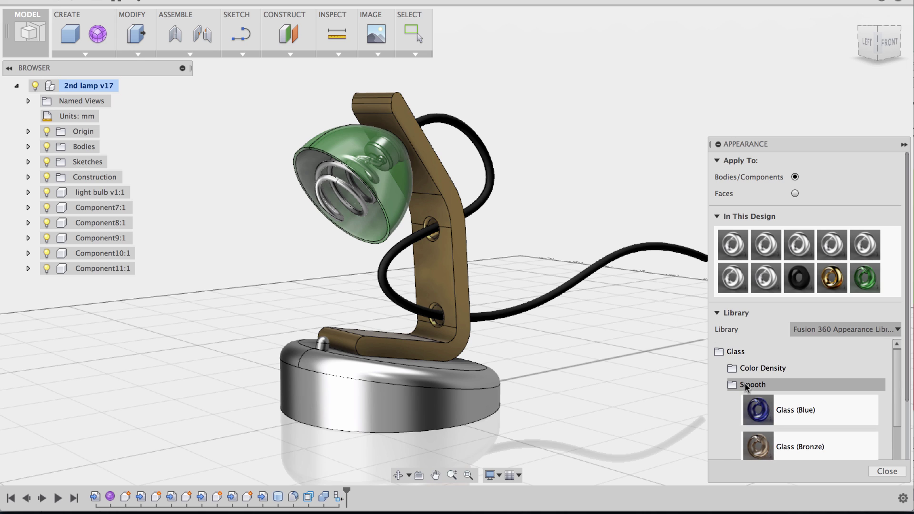
pyautogui.click(744, 383)
pyautogui.click(737, 353)
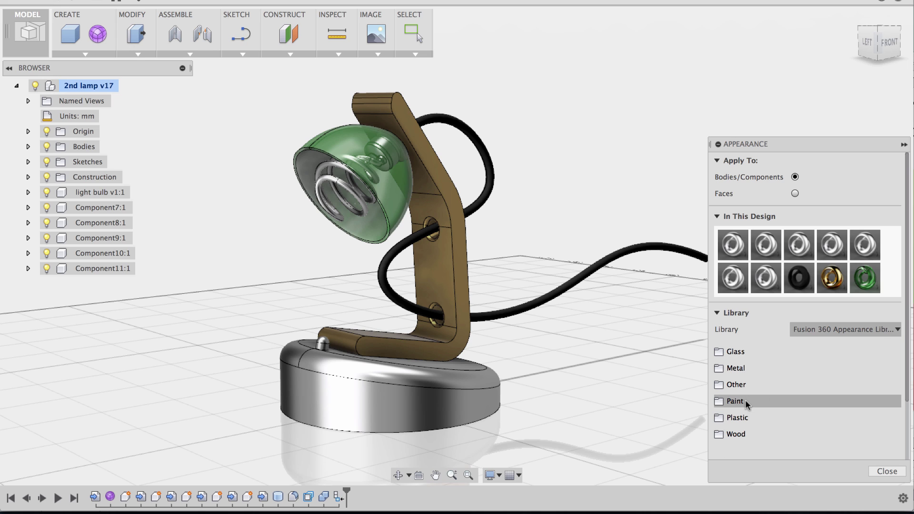
# Apply Wood > Finished > Walnut, Glossy to the round base.
pyautogui.click(742, 433)
pyautogui.scroll(-3, 767, 400)
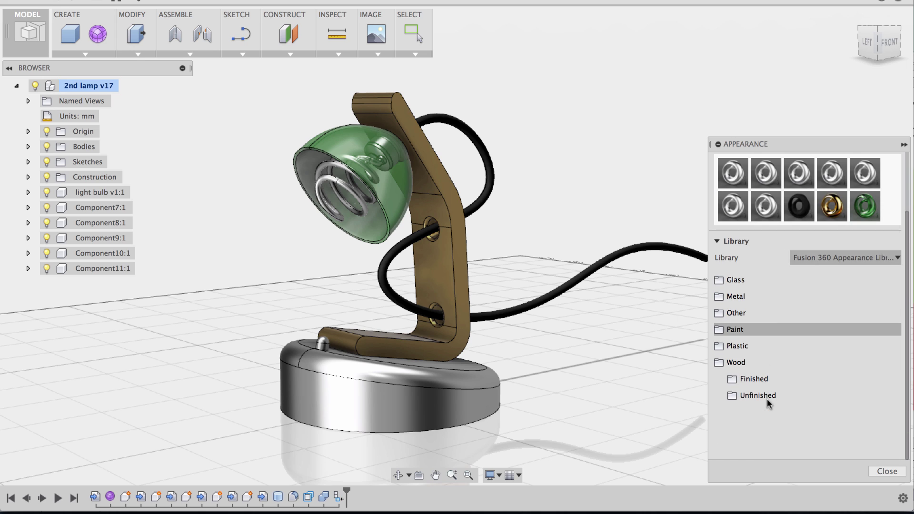
pyautogui.click(752, 378)
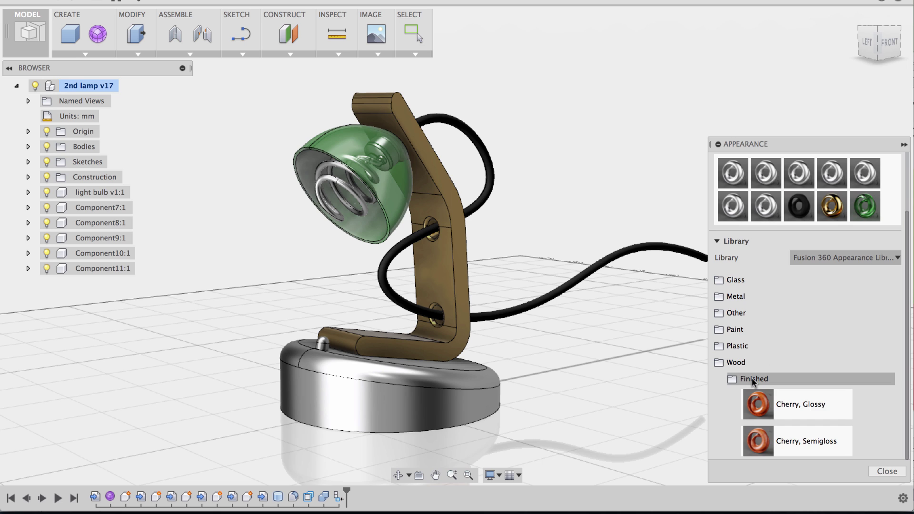
pyautogui.scroll(-10, 762, 371)
pyautogui.scroll(-2, 763, 370)
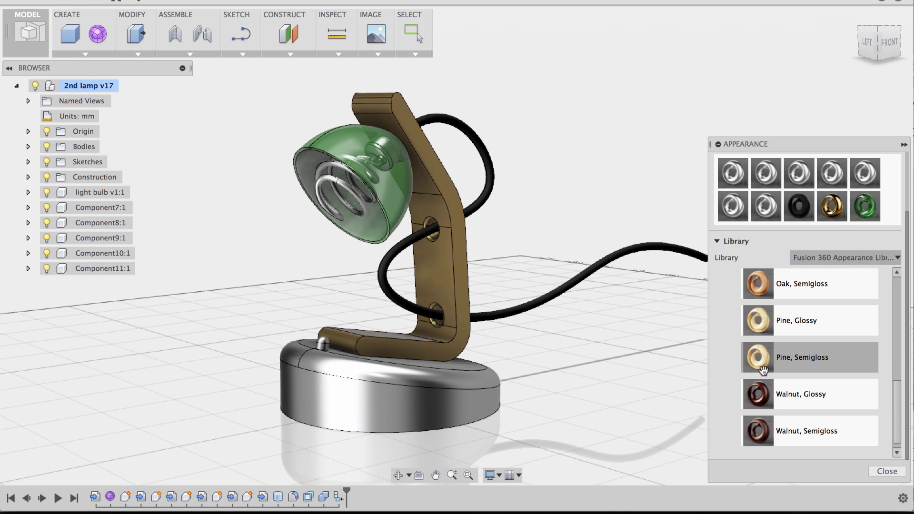
pyautogui.moveTo(759, 385); pyautogui.dragTo(423, 401)
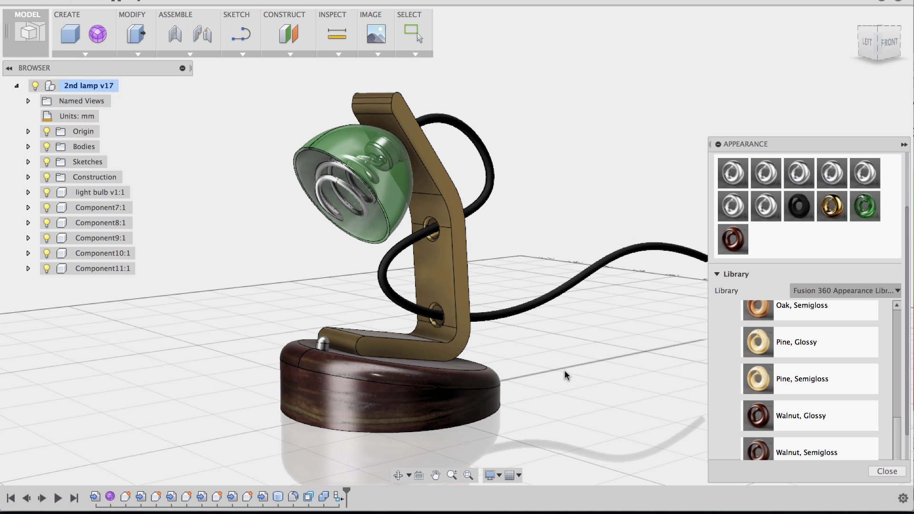
pyautogui.scroll(10, 760, 386)
pyautogui.scroll(3, 761, 391)
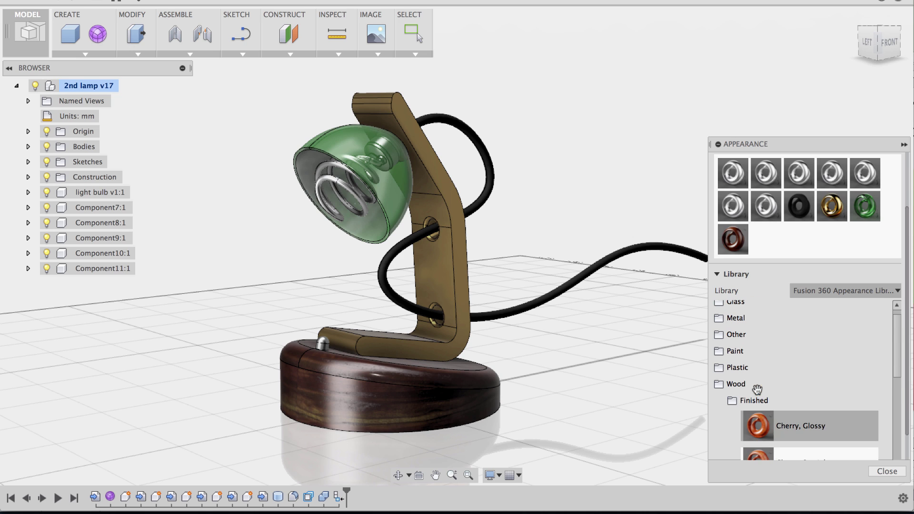
pyautogui.click(747, 398)
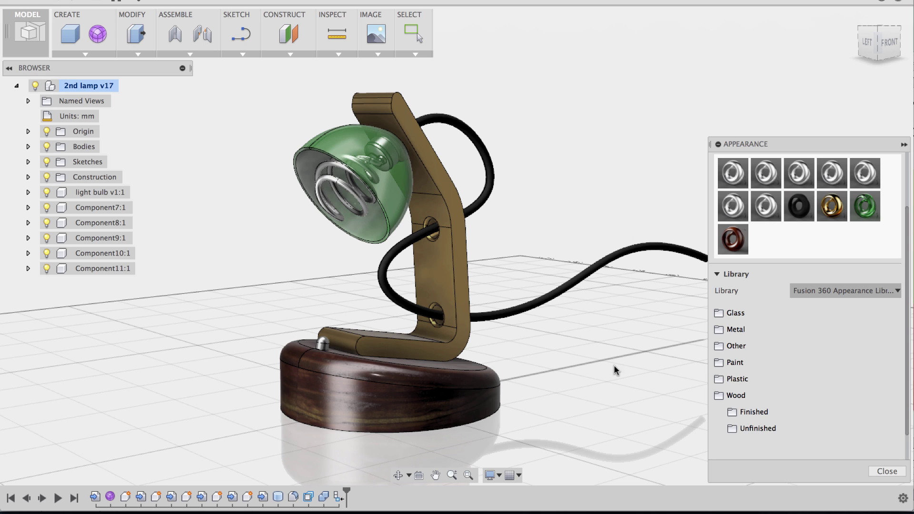
# Nudge the lamp view slightly right and show the list of available appearance libraries.
pyautogui.click(738, 398)
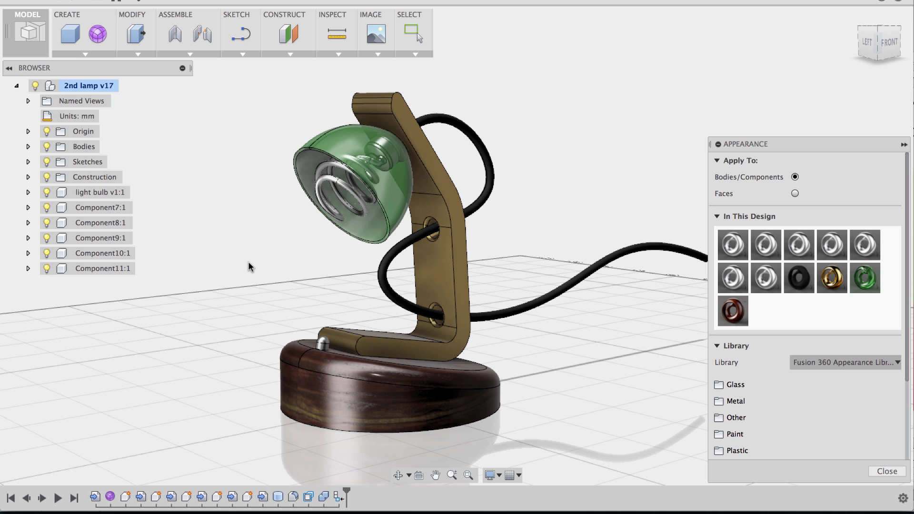
pyautogui.moveTo(253, 262); pyautogui.dragTo(256, 267, button='middle')
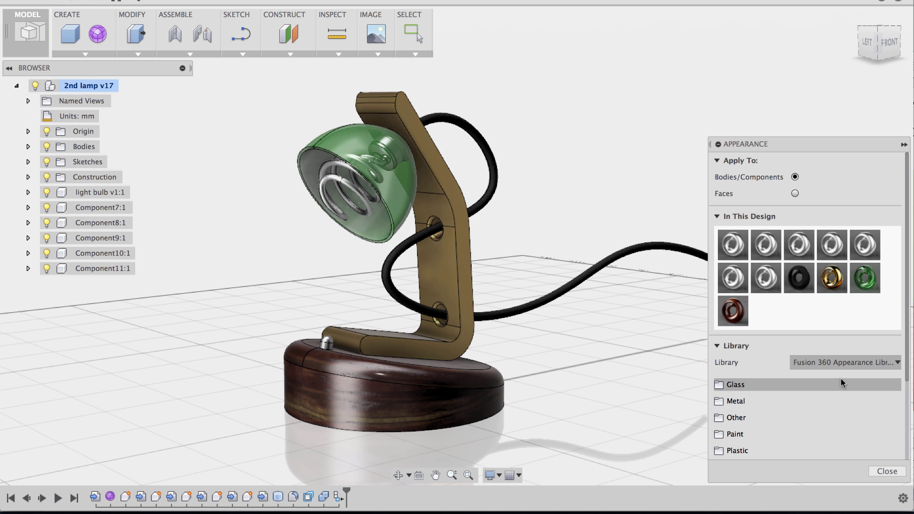
pyautogui.click(882, 363)
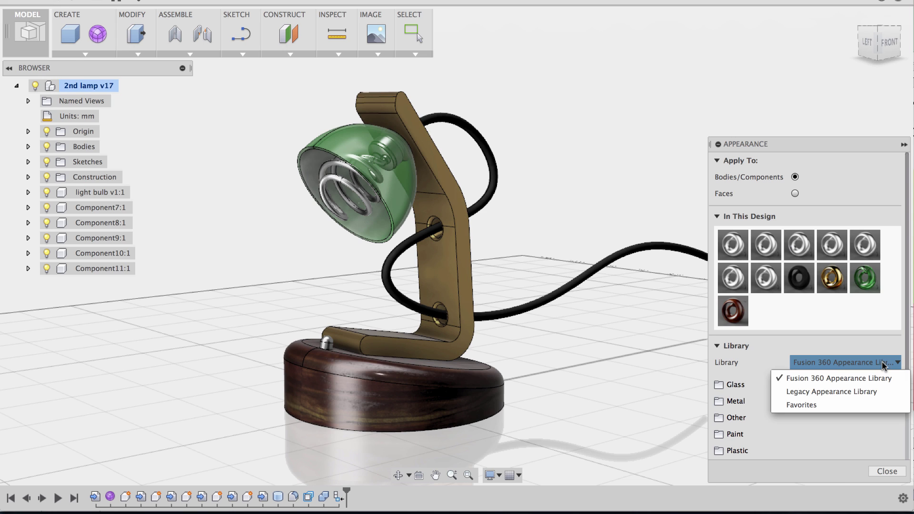
# Switch to the Legacy Appearance Library and put Plastic > LED – Yellow On on the bulb coil.
pyautogui.click(845, 393)
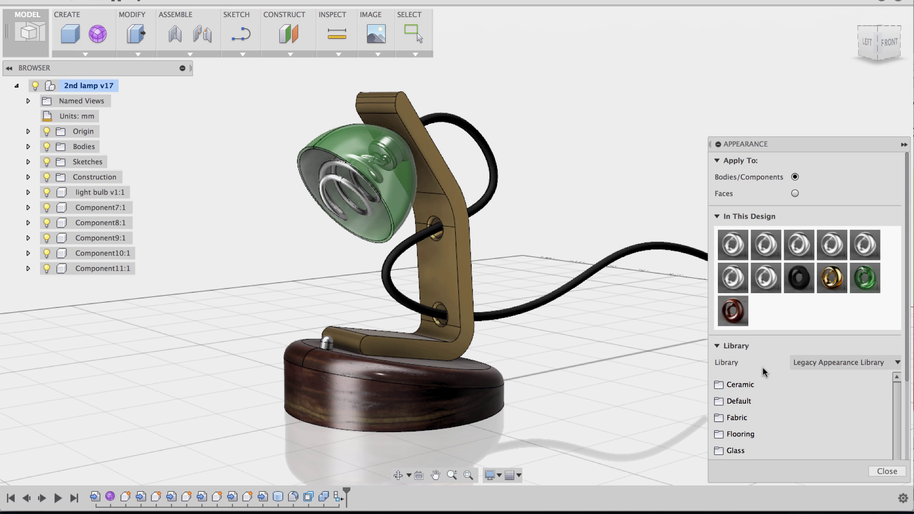
pyautogui.scroll(-5, 762, 367)
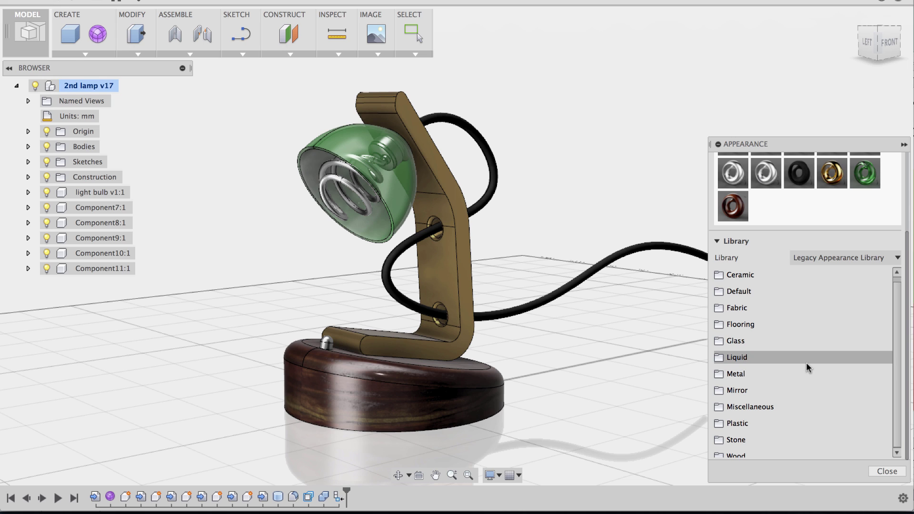
pyautogui.click(756, 407)
pyautogui.scroll(-5, 762, 381)
pyautogui.scroll(5, 789, 383)
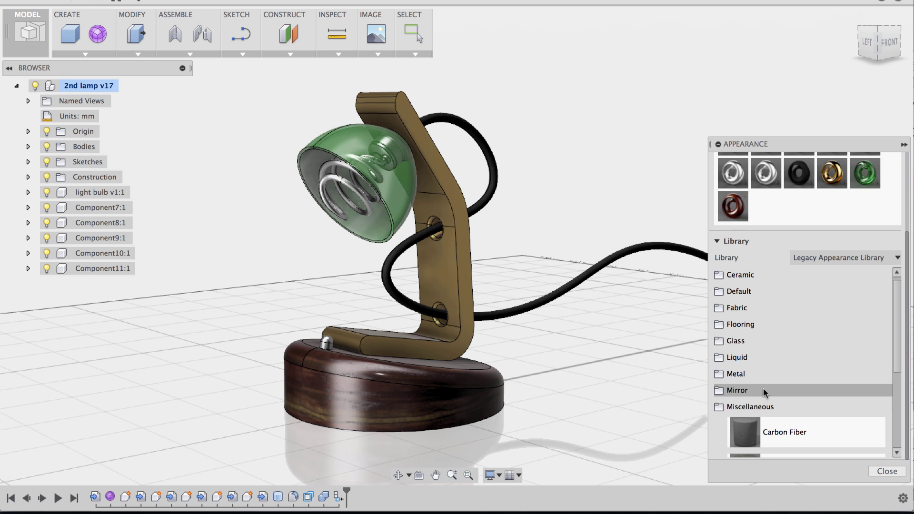
pyautogui.click(756, 406)
pyautogui.click(742, 424)
pyautogui.scroll(-10, 802, 358)
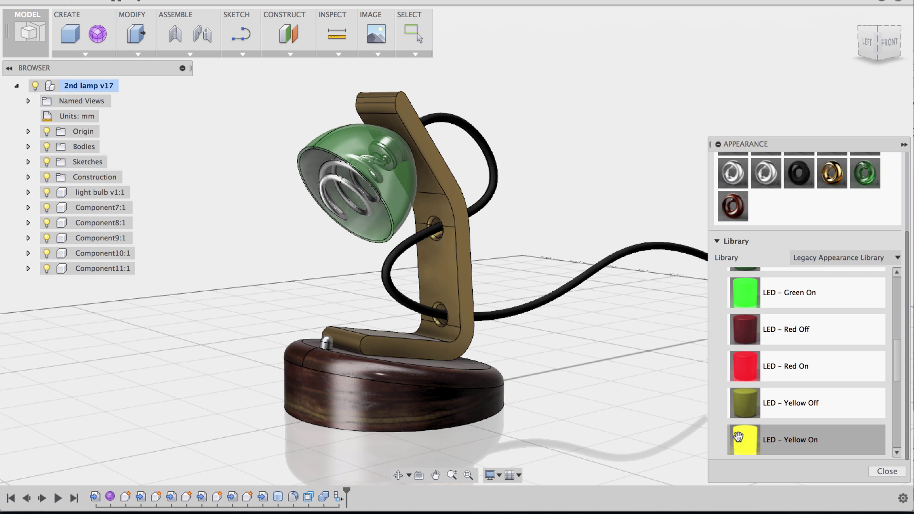
pyautogui.moveTo(743, 431); pyautogui.dragTo(332, 178)
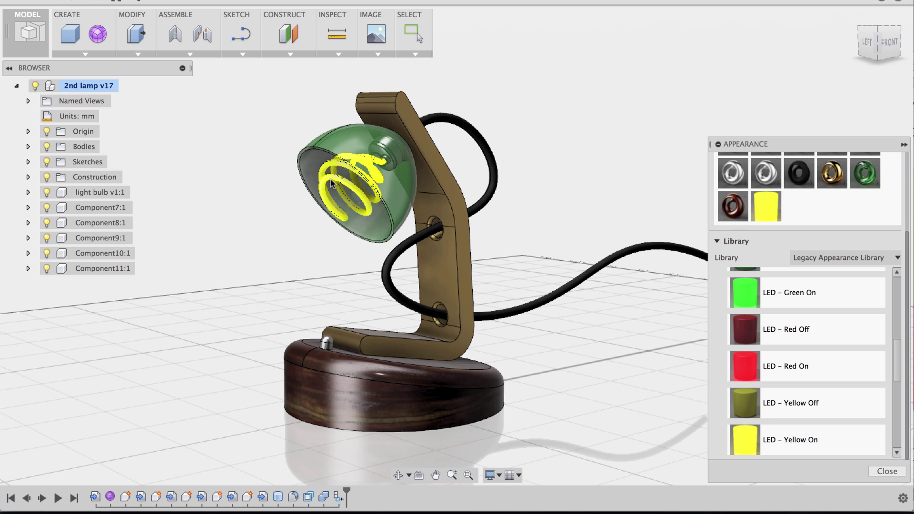
pyautogui.moveTo(284, 262); pyautogui.dragTo(292, 265, button='middle')
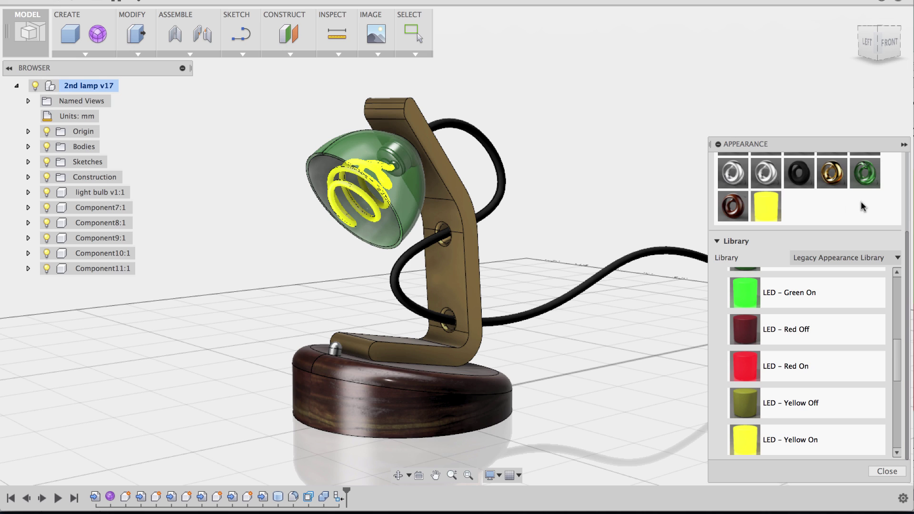
pyautogui.scroll(3, 862, 207)
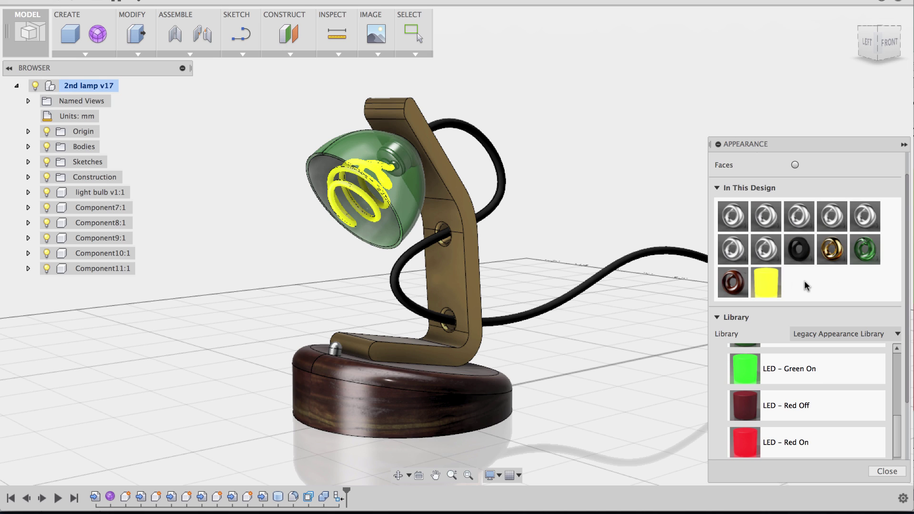
# Unassign and delete LED – Yellow On so the bulb coil returns to silver chrome.
pyautogui.rightClick(765, 281)
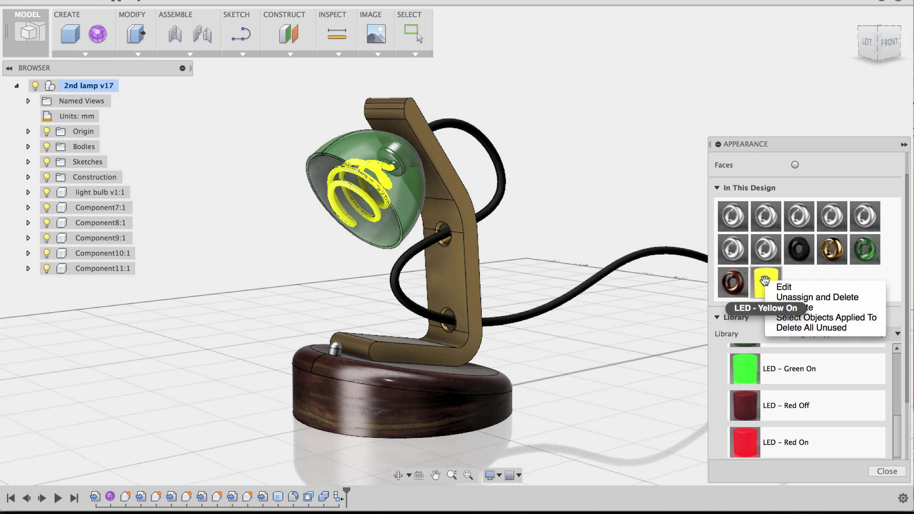
pyautogui.click(796, 298)
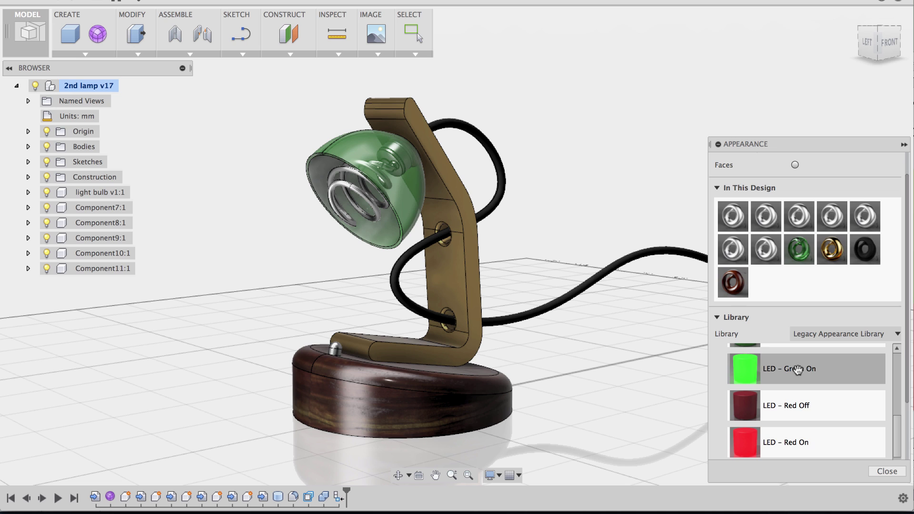
pyautogui.scroll(-3, 751, 443)
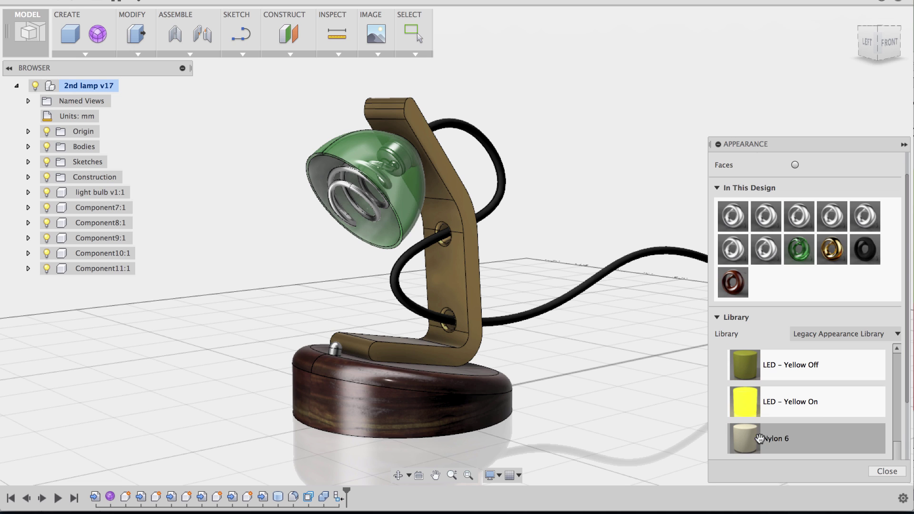
pyautogui.moveTo(750, 410); pyautogui.dragTo(358, 185)
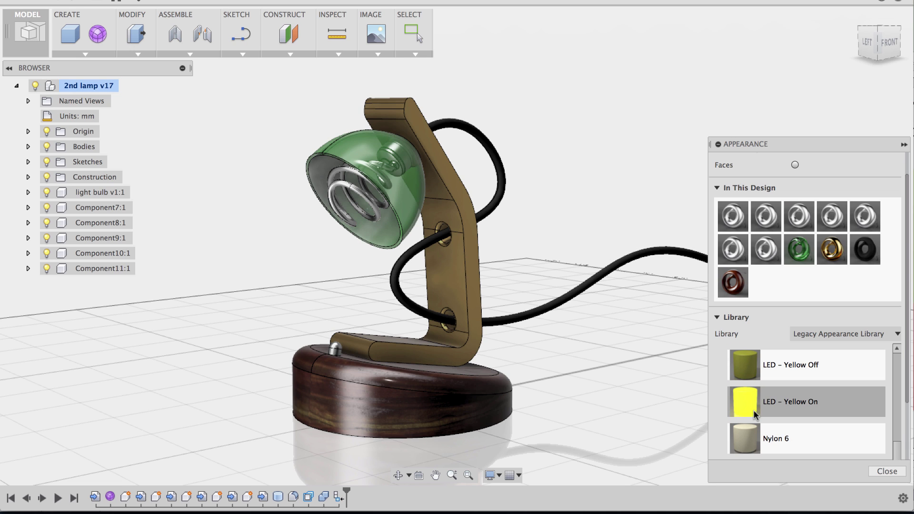
# Put LED – Yellow On back on the bulb coil and select all objects using it.
pyautogui.moveTo(754, 409); pyautogui.dragTo(368, 200)
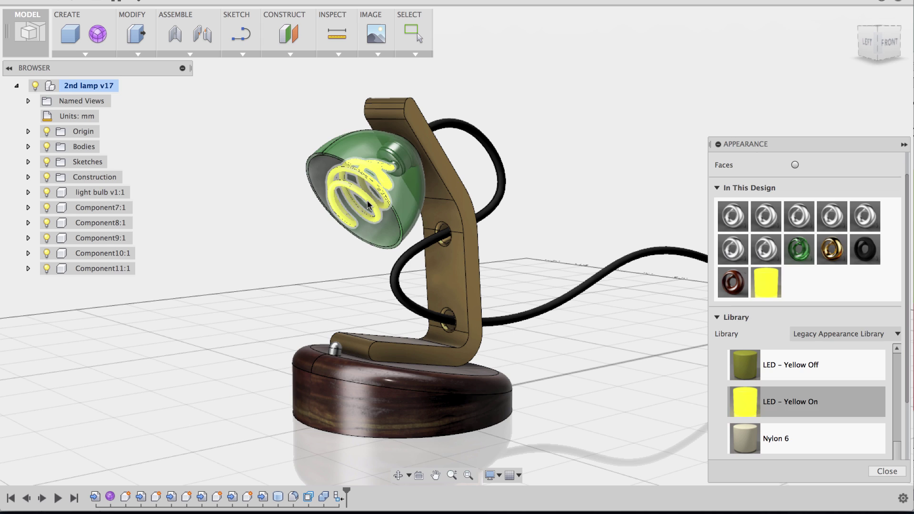
pyautogui.rightClick(764, 281)
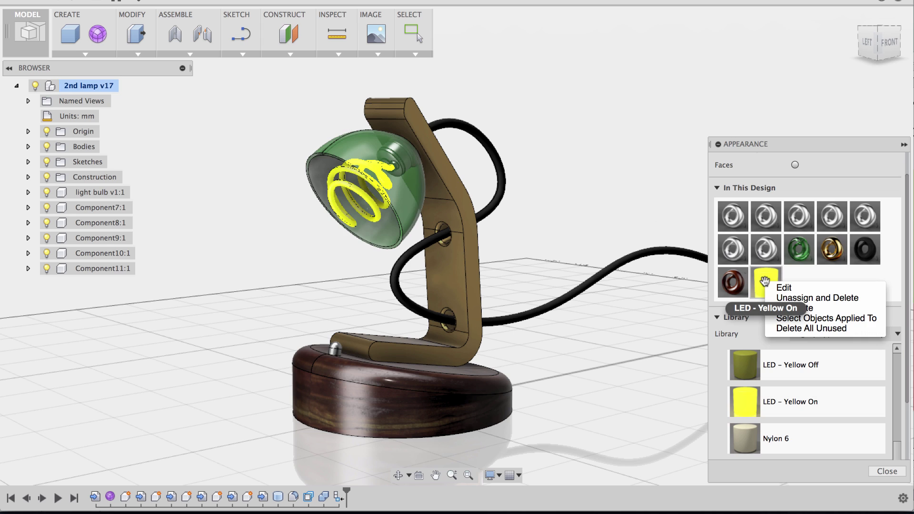
pyautogui.click(834, 319)
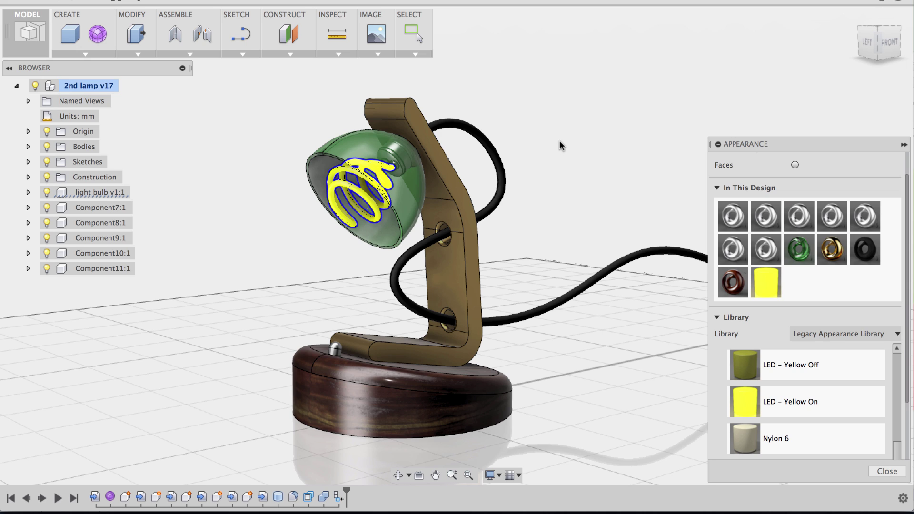
# Recolour LED – Yellow On from orange (255, 140, 0) to white (255, 255, 255).
pyautogui.rightClick(765, 283)
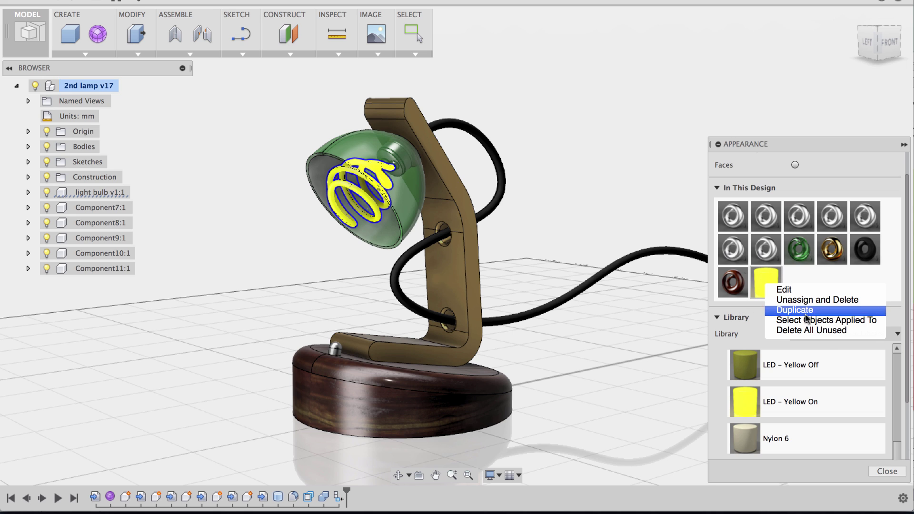
pyautogui.click(789, 292)
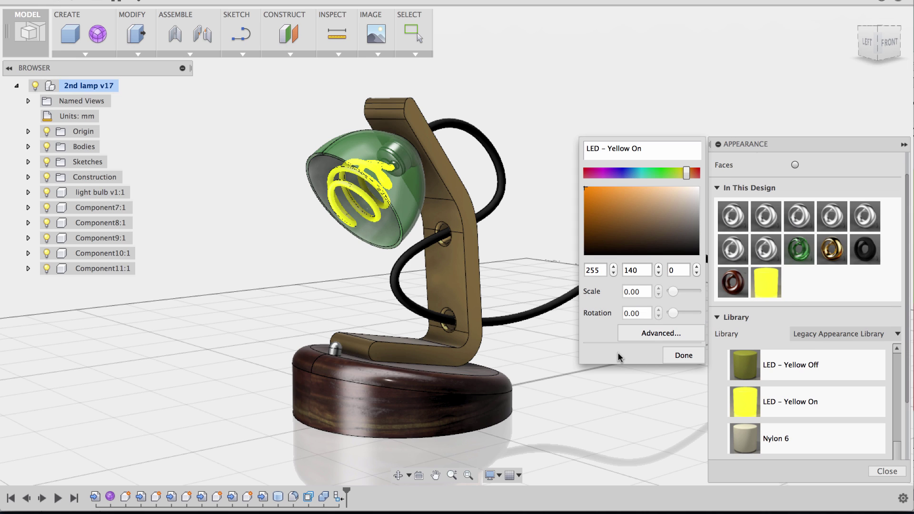
pyautogui.moveTo(604, 194); pyautogui.dragTo(701, 183)
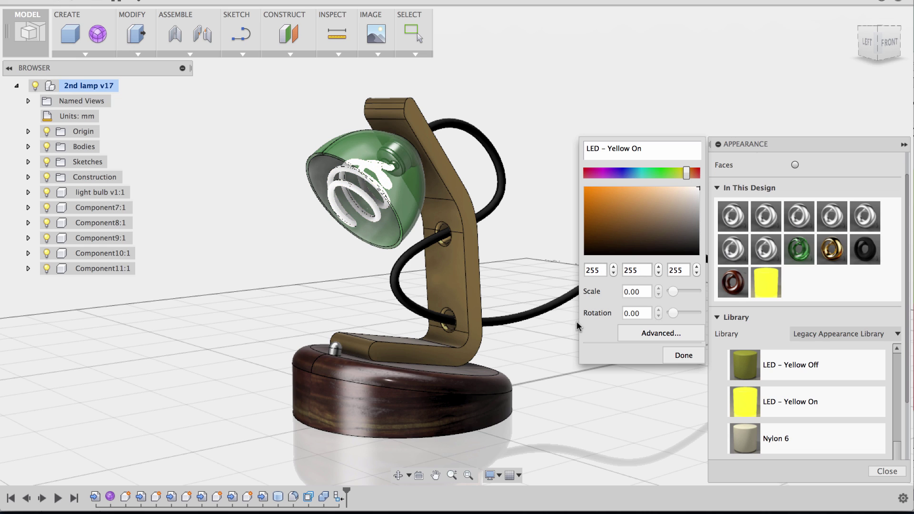
# In the Material Editor, set Self Illumination luminance to the Desk Lamp Lens preset (10,000).
pyautogui.click(643, 333)
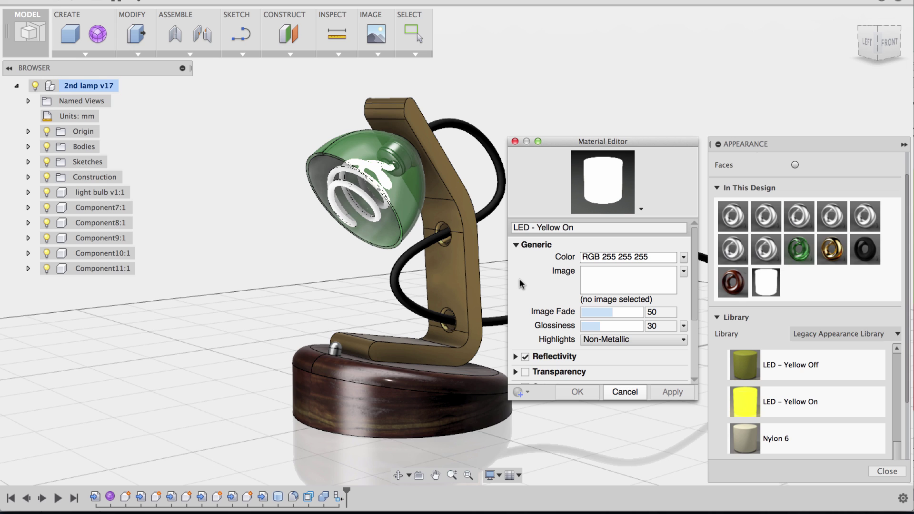
pyautogui.scroll(-2, 522, 278)
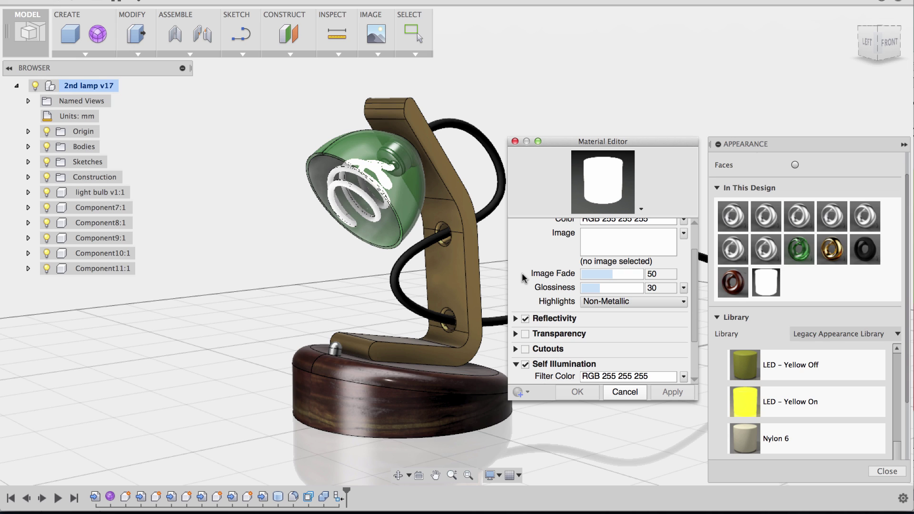
pyautogui.scroll(-2, 526, 277)
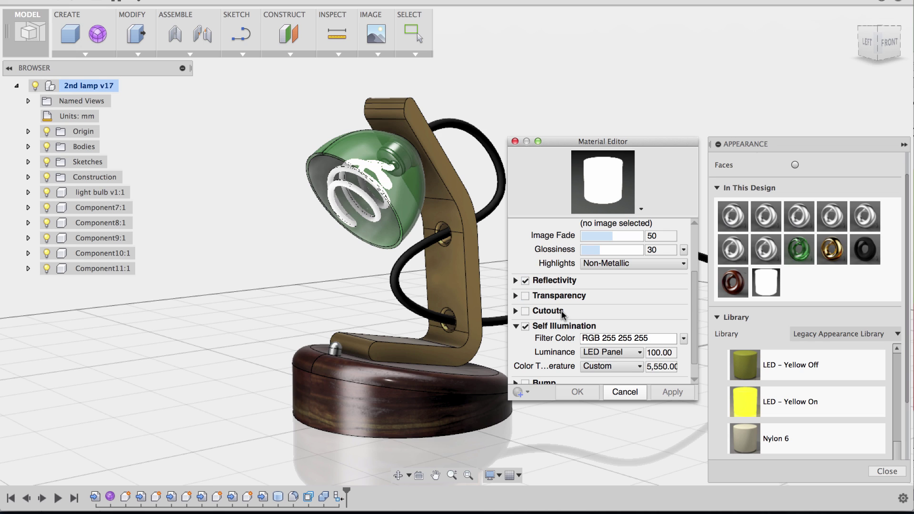
pyautogui.scroll(-1, 532, 341)
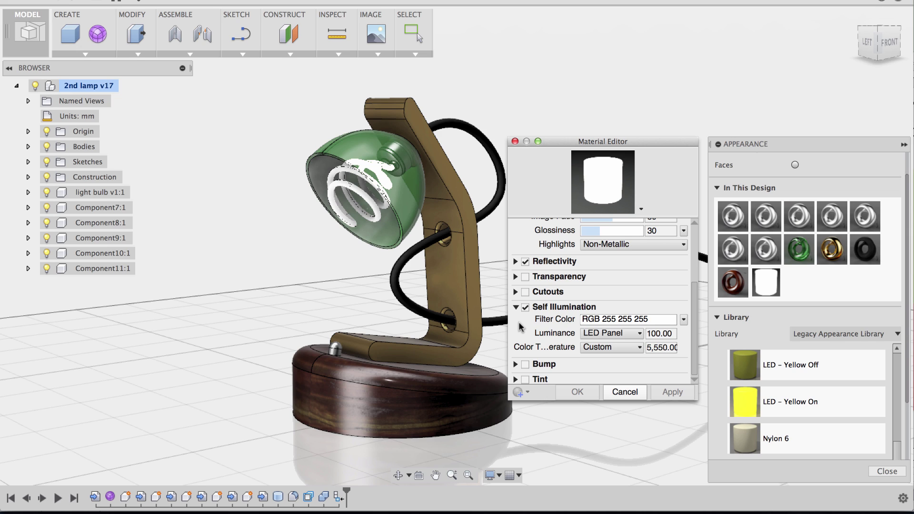
pyautogui.click(631, 336)
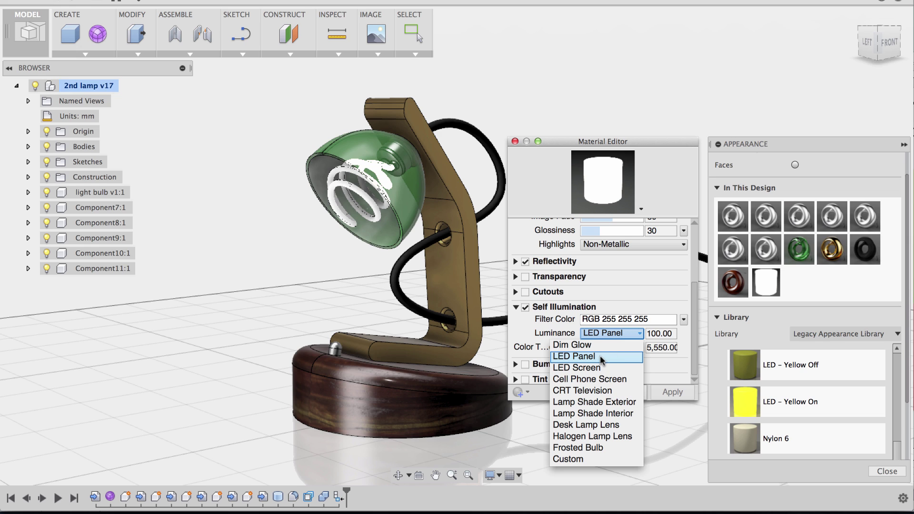
pyautogui.click(598, 425)
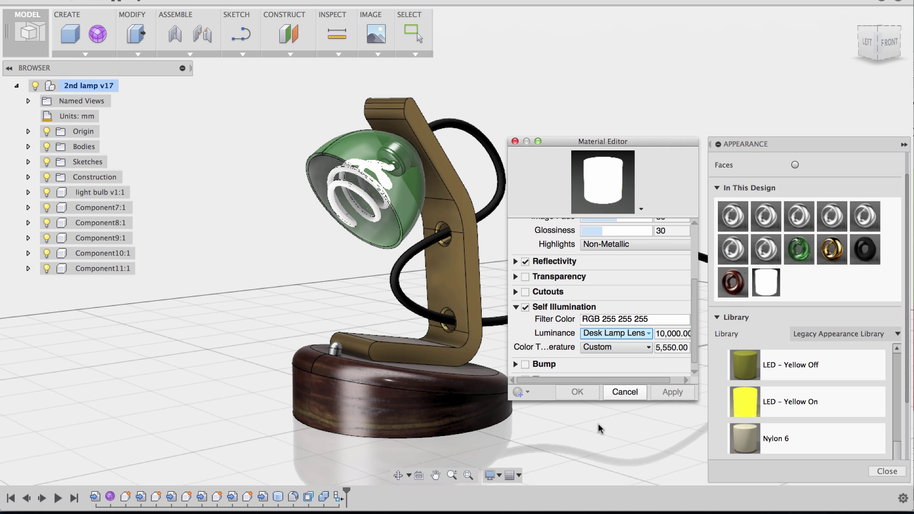
pyautogui.moveTo(593, 378); pyautogui.dragTo(603, 379)
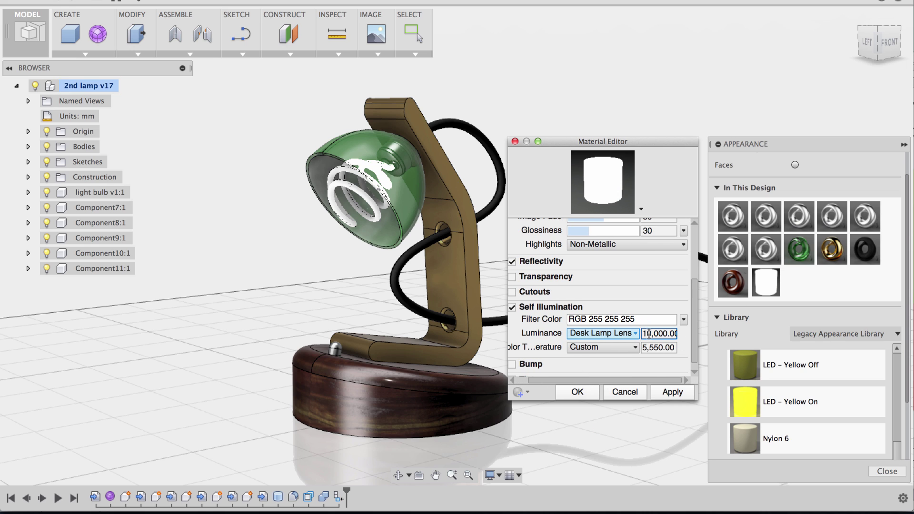
# Set the glow's colour temperature to 5,550, apply it, and close the Material Editor.
pyautogui.moveTo(645, 334)
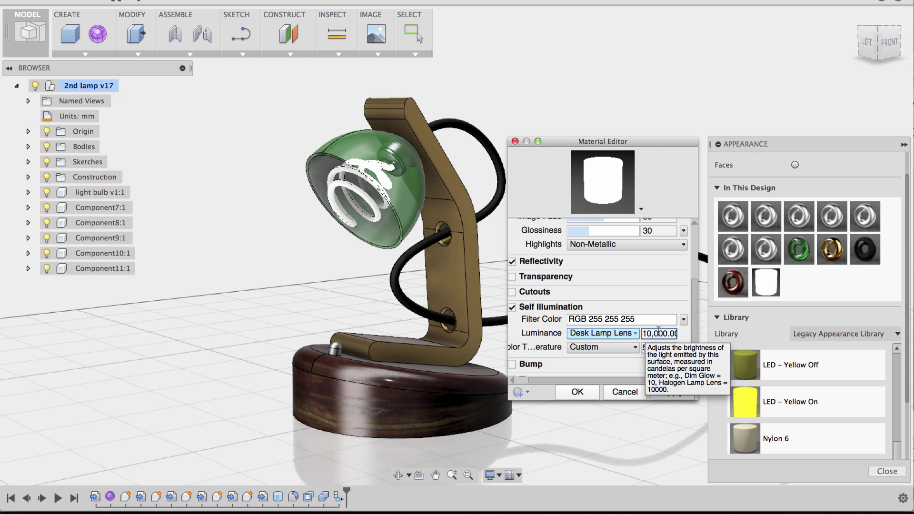
pyautogui.click(648, 347)
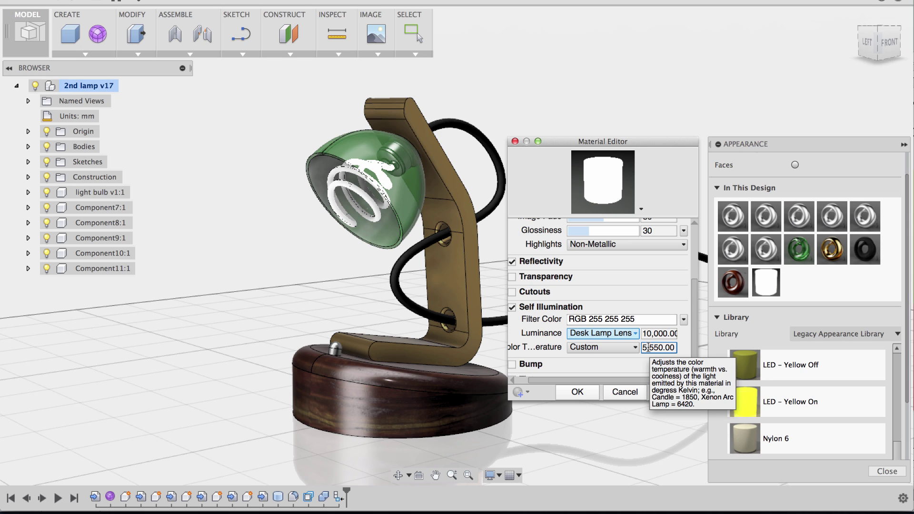
pyautogui.press('Return')
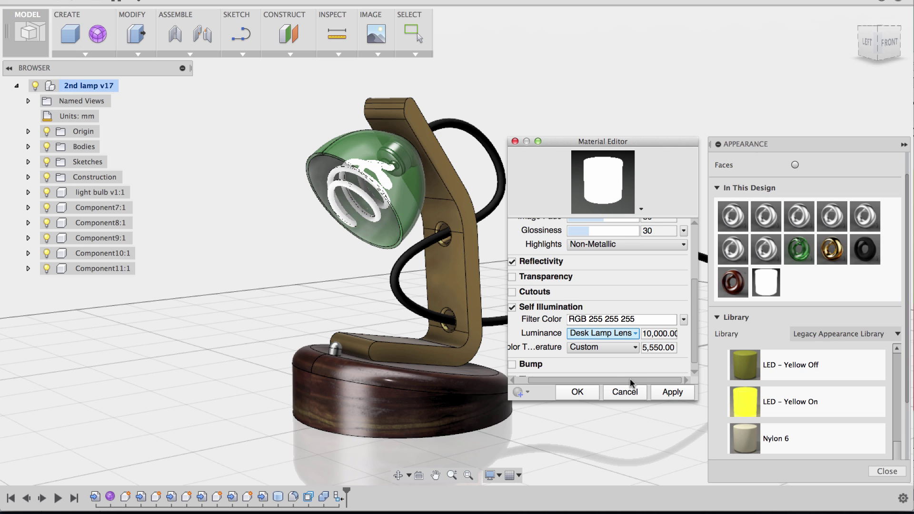
pyautogui.hscroll(-2, 627, 380)
pyautogui.click(673, 392)
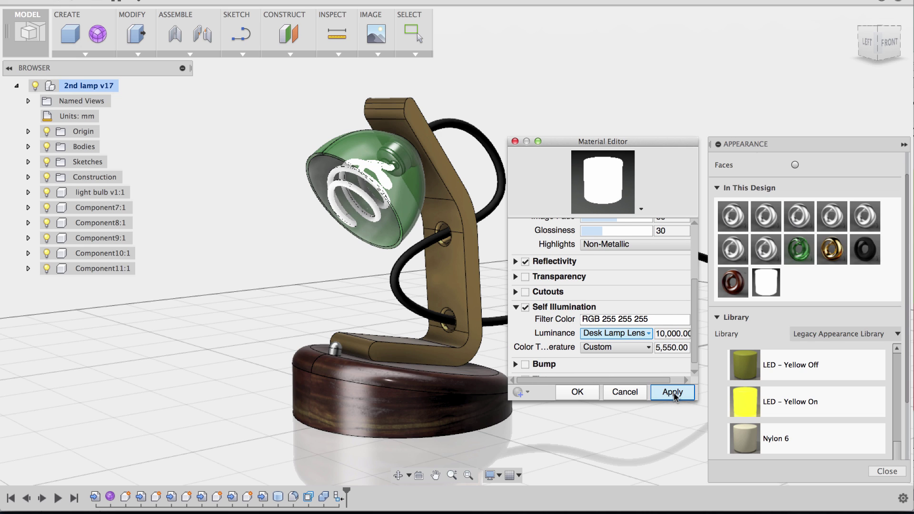
pyautogui.click(514, 142)
# Centre the view on the lamp head and switch to the Fusion 360 Appearance Library.
pyautogui.moveTo(587, 213); pyautogui.dragTo(610, 221, button='middle')
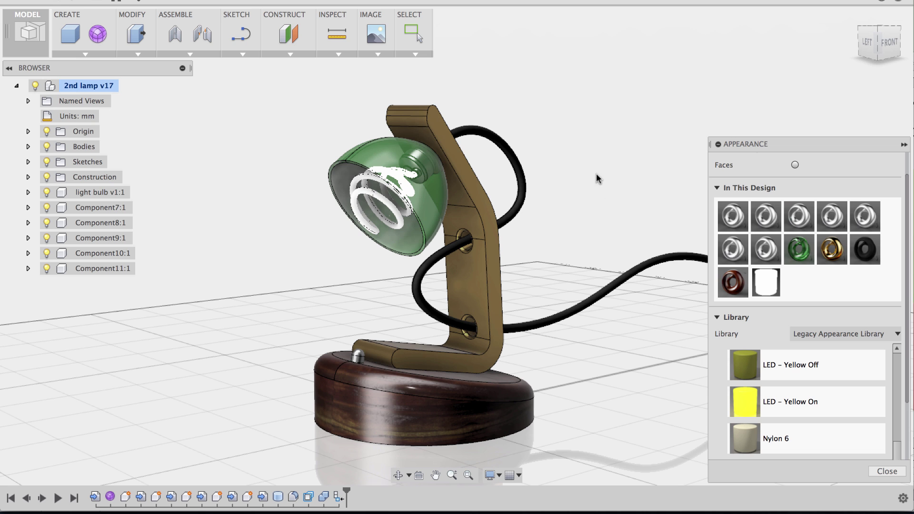
pyautogui.scroll(6, 564, 116)
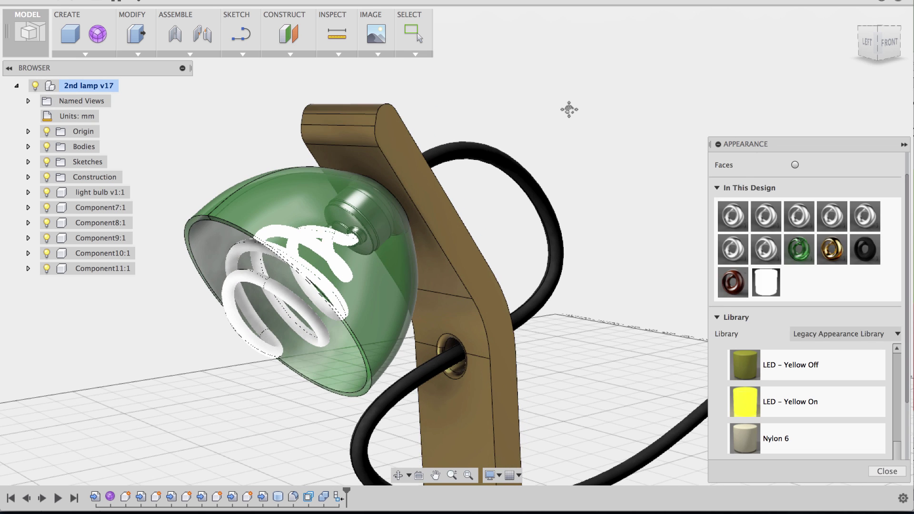
pyautogui.moveTo(569, 110); pyautogui.dragTo(576, 93, button='middle')
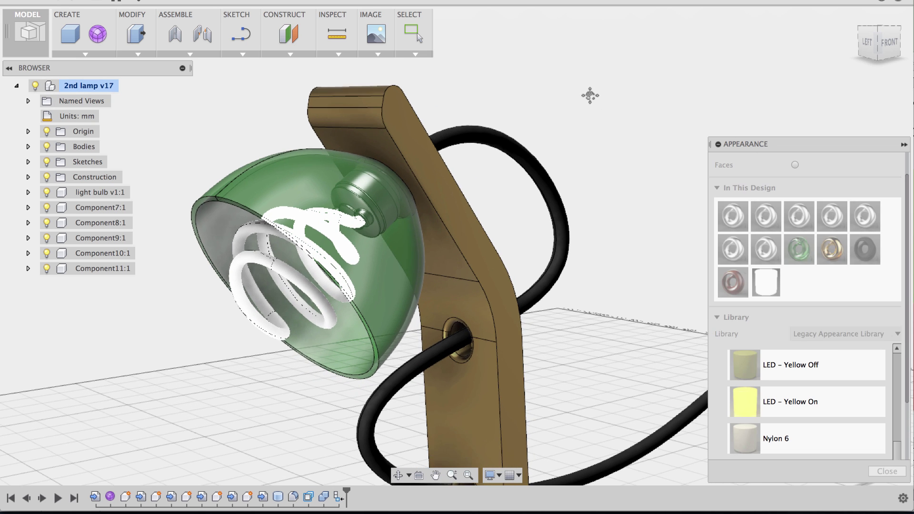
pyautogui.click(859, 335)
pyautogui.click(844, 350)
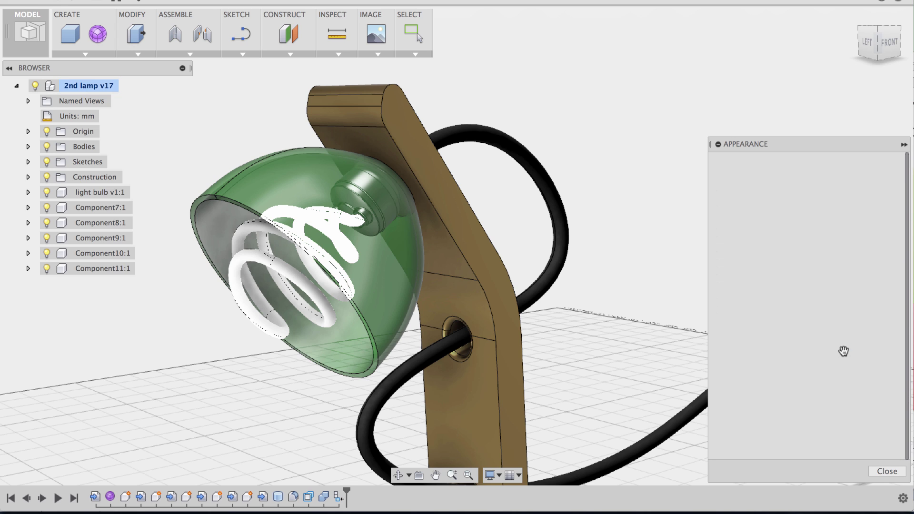
# Expand Plastic > Opaque to list finishes such as Plastic, Matte (Gray) and Matte (Green).
pyautogui.scroll(-2, 799, 376)
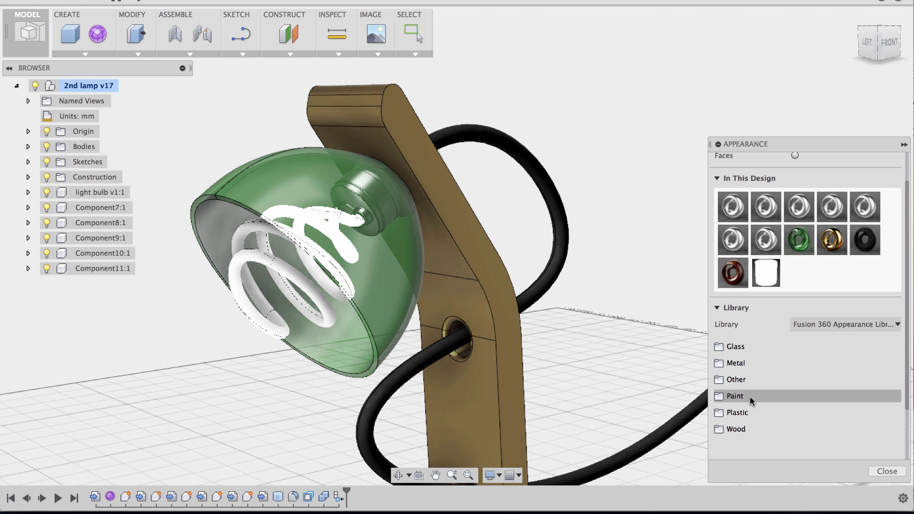
pyautogui.click(754, 413)
pyautogui.scroll(-3, 771, 396)
pyautogui.click(765, 362)
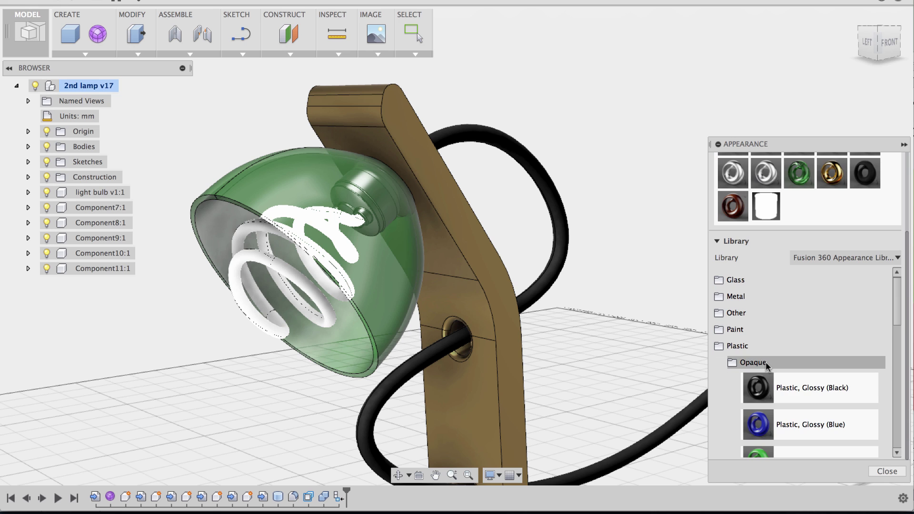
pyautogui.scroll(-5, 772, 360)
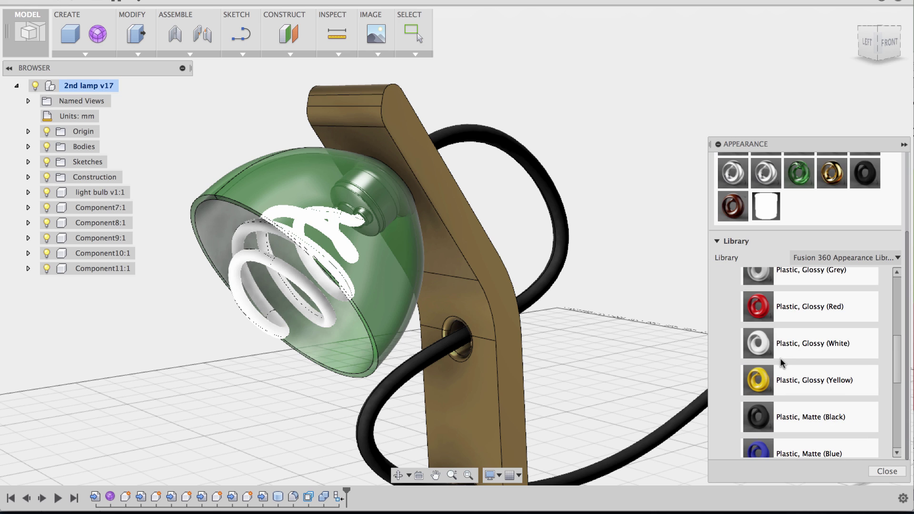
pyautogui.scroll(-3, 776, 362)
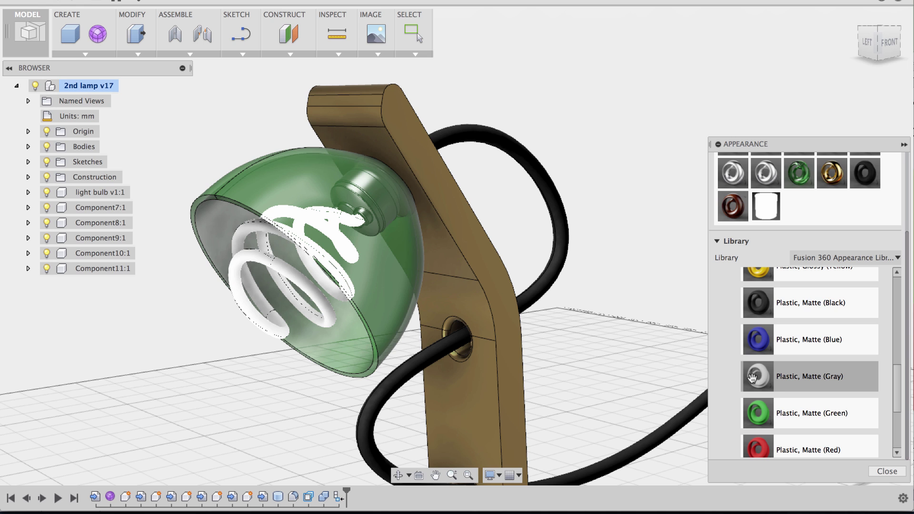
pyautogui.moveTo(757, 379); pyautogui.dragTo(307, 381)
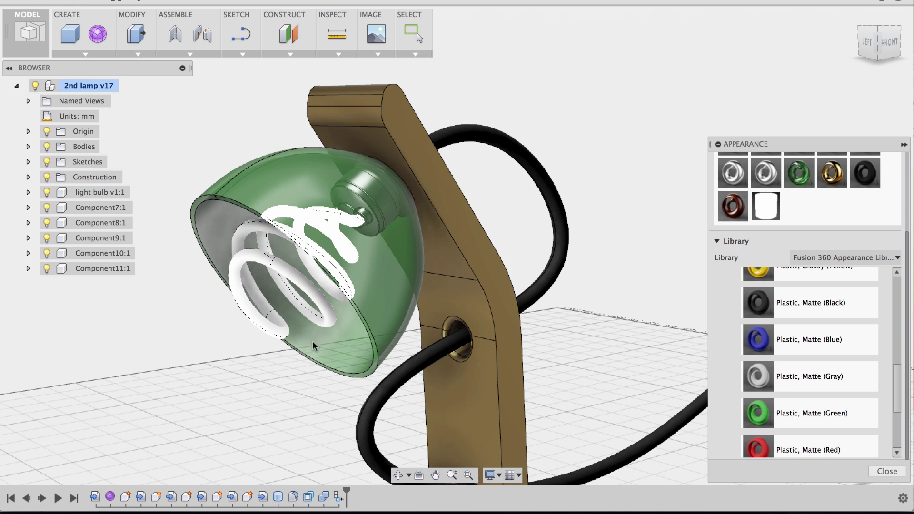
pyautogui.moveTo(312, 341)
pyautogui.keyDown('shift'); pyautogui.mouseDown(button='middle')
pyautogui.moveTo(290, 367)
pyautogui.moveTo(322, 343)
pyautogui.mouseUp(button='middle'); pyautogui.keyUp('shift')
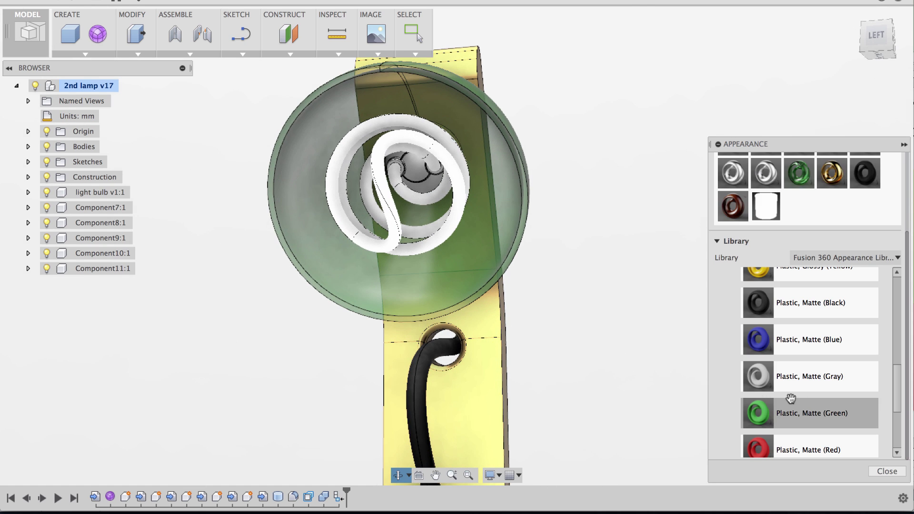
# Apply Plastic, Matte (Gray) to the bulb and edit its colour to white (255 255 255).
pyautogui.moveTo(755, 376); pyautogui.dragTo(521, 259)
pyautogui.keyDown('shift'); pyautogui.moveTo(606, 249); pyautogui.dragTo(589, 267, button='middle'); pyautogui.keyUp('shift')
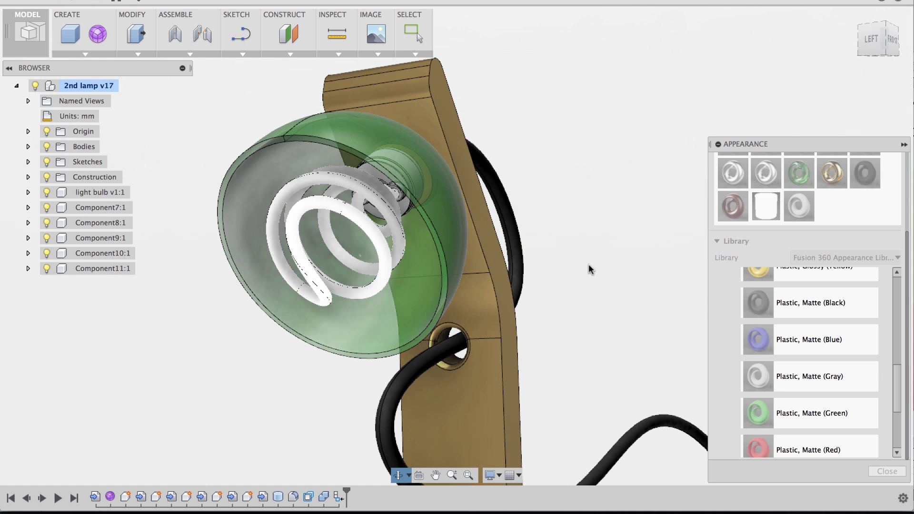
pyautogui.rightClick(798, 206)
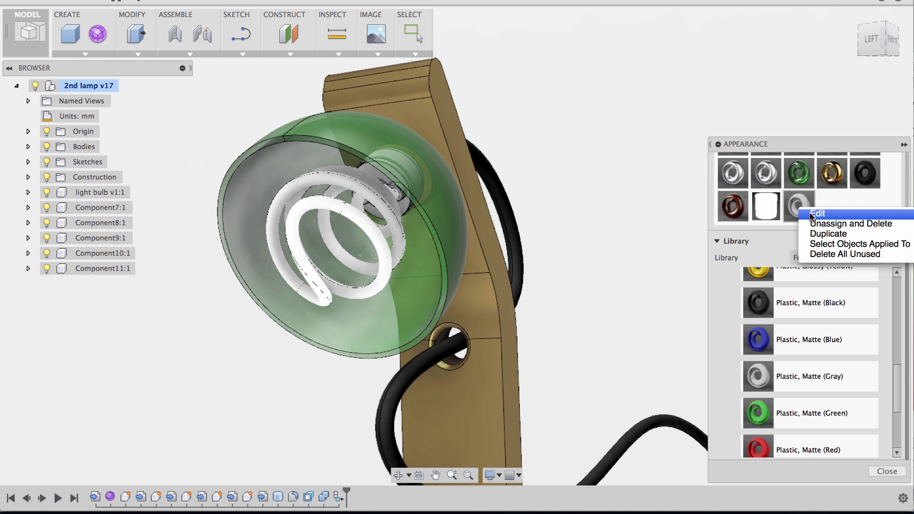
pyautogui.click(811, 213)
pyautogui.moveTo(698, 203); pyautogui.dragTo(698, 181)
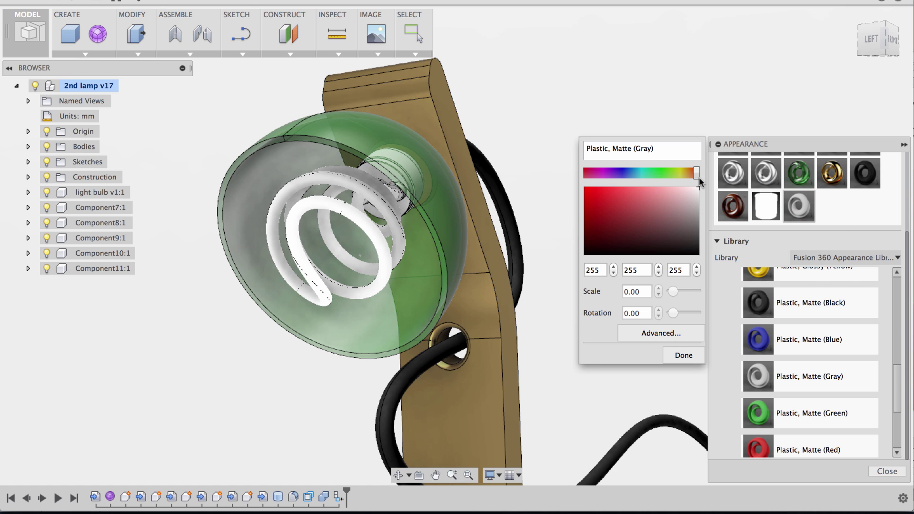
pyautogui.click(684, 355)
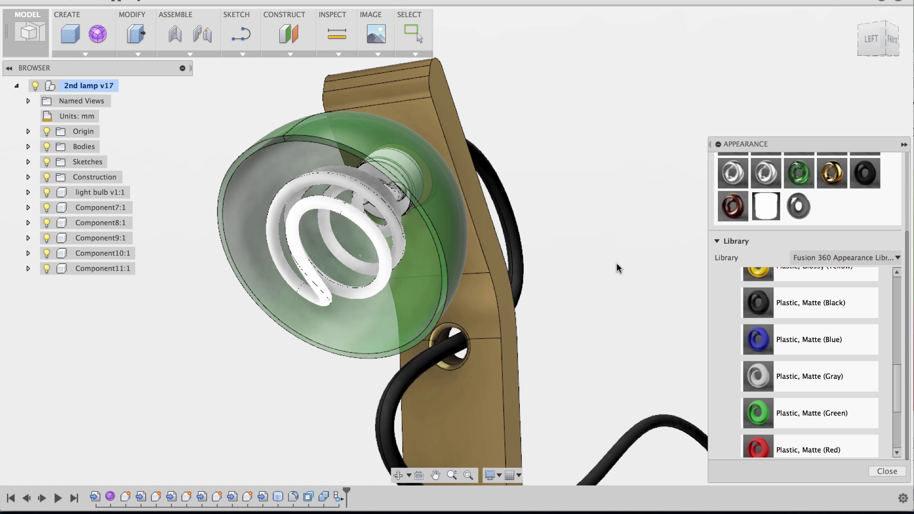
pyautogui.scroll(-3, 616, 263)
pyautogui.keyDown('shift'); pyautogui.moveTo(617, 261); pyautogui.dragTo(557, 266, button='middle'); pyautogui.keyUp('shift')
pyautogui.scroll(-2, 604, 310)
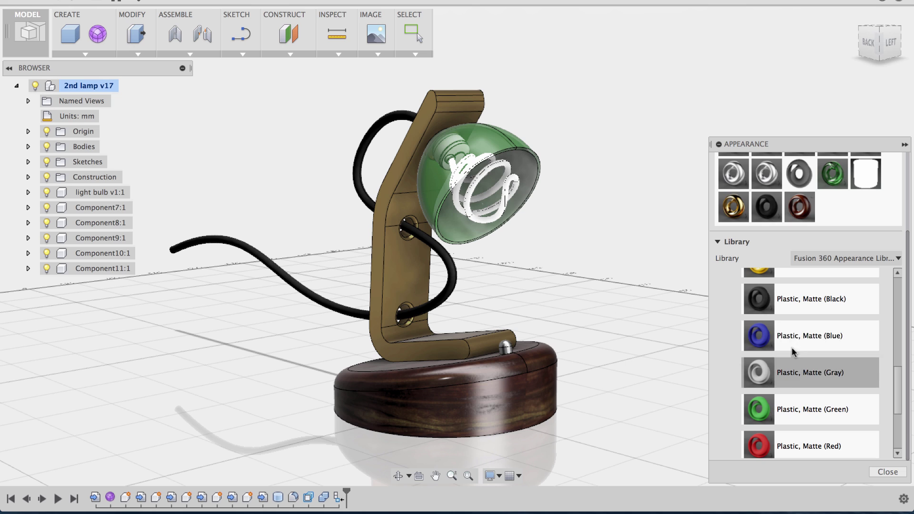
# Set Apply To to Faces and apply Aluminum, Satin to the base's top rim face.
pyautogui.scroll(3, 776, 285)
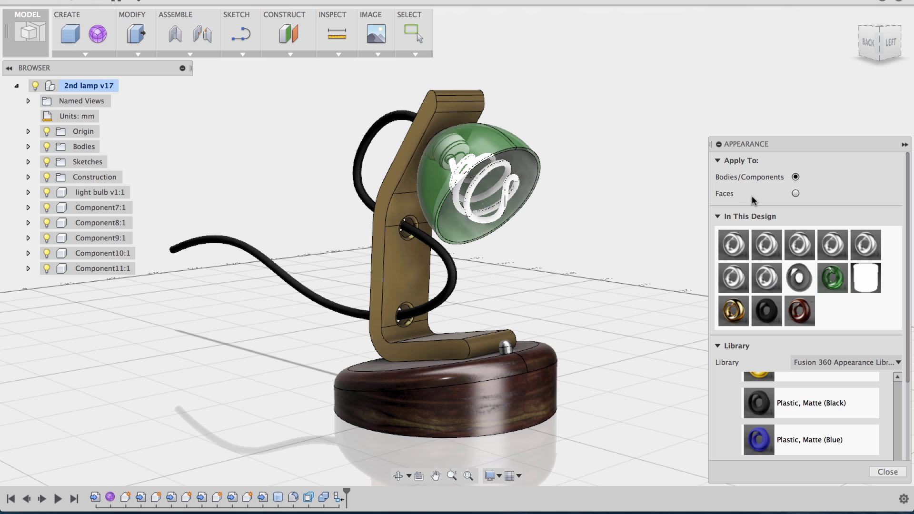
pyautogui.click(796, 193)
pyautogui.moveTo(764, 276); pyautogui.dragTo(516, 362)
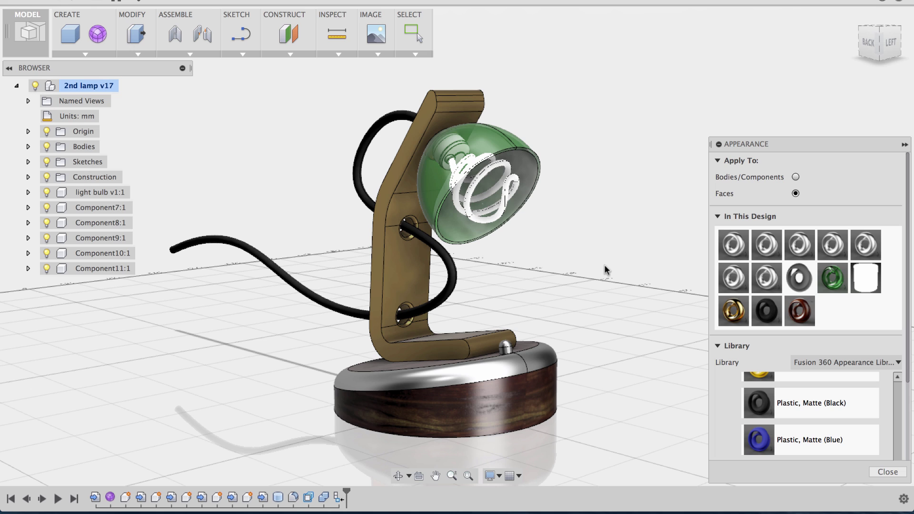
# Remove and reapply Aluminum, Satin on the base rim face, then close the Appearance panel.
pyautogui.rightClick(764, 278)
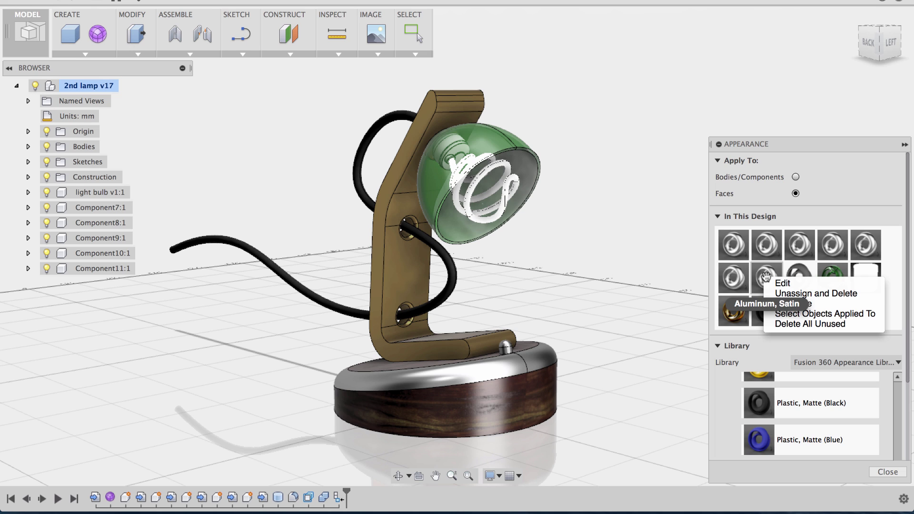
pyautogui.click(809, 294)
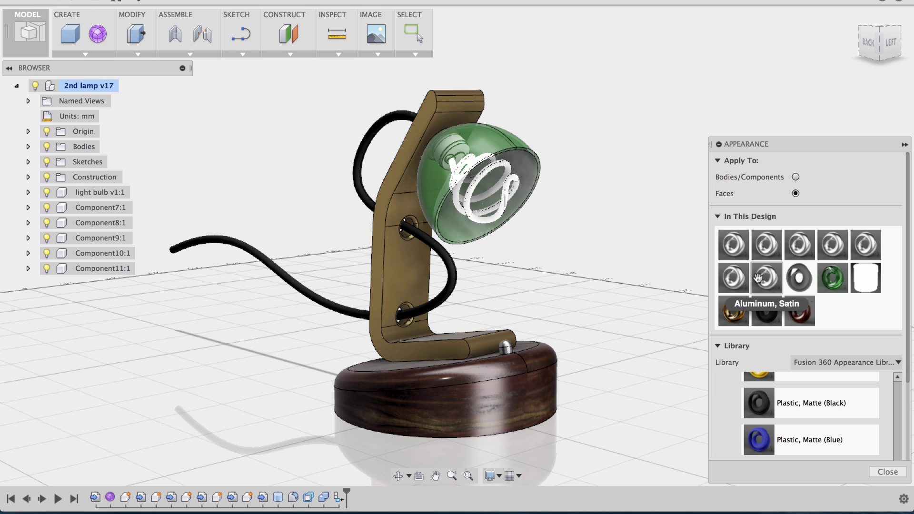
pyautogui.moveTo(767, 279); pyautogui.dragTo(542, 358)
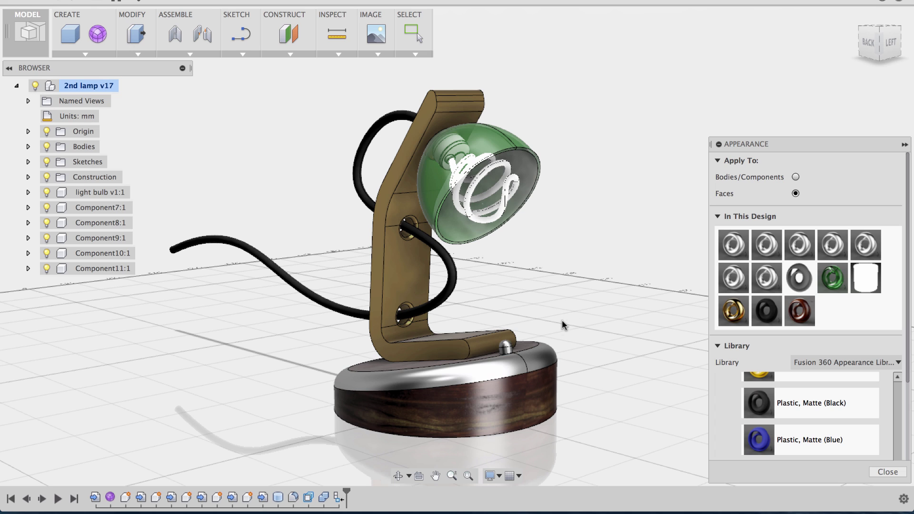
pyautogui.click(887, 472)
pyautogui.keyDown('shift'); pyautogui.moveTo(685, 360); pyautogui.dragTo(698, 323, button='middle'); pyautogui.keyUp('shift')
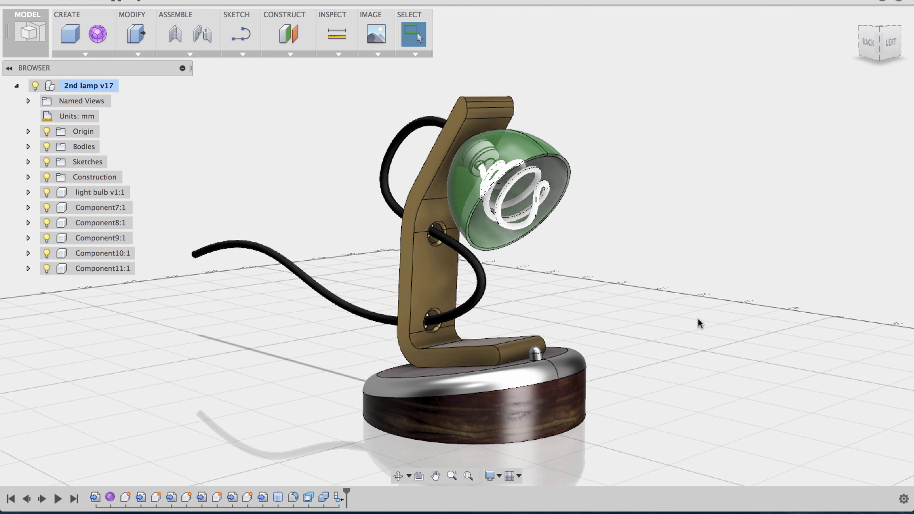